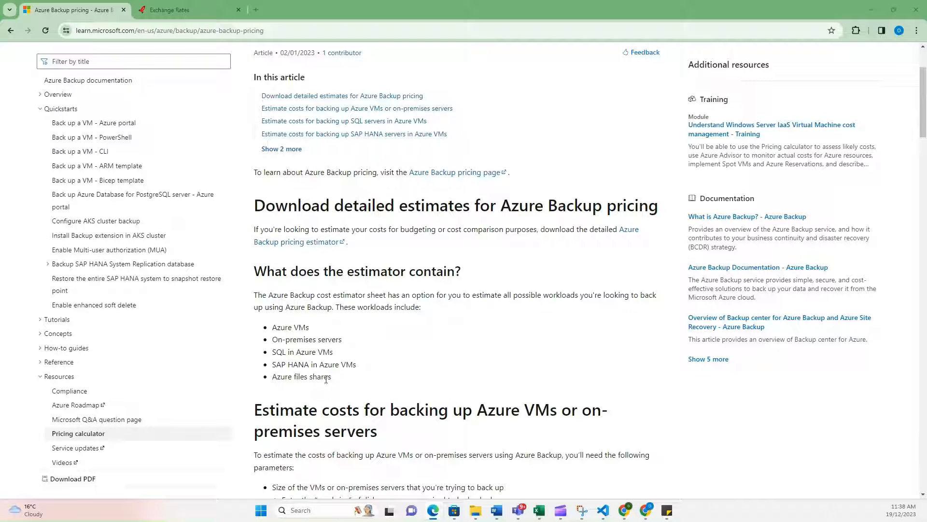
# Read the Azure Backup pricing article's estimator sections, download the Azure Backup pricing estimator workbook and show the recent downloads
pyautogui.scroll(-2, 331, 379)
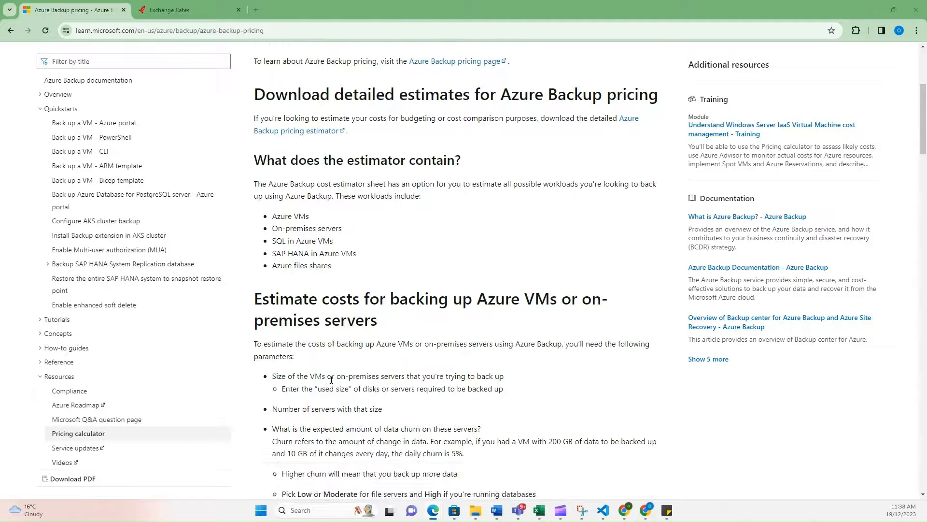
pyautogui.scroll(-1, 405, 397)
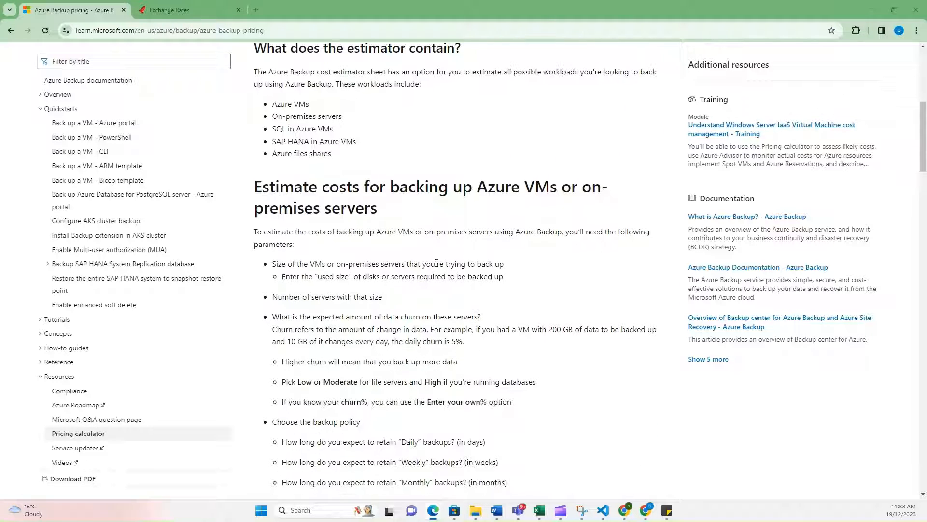
pyautogui.scroll(4, 436, 263)
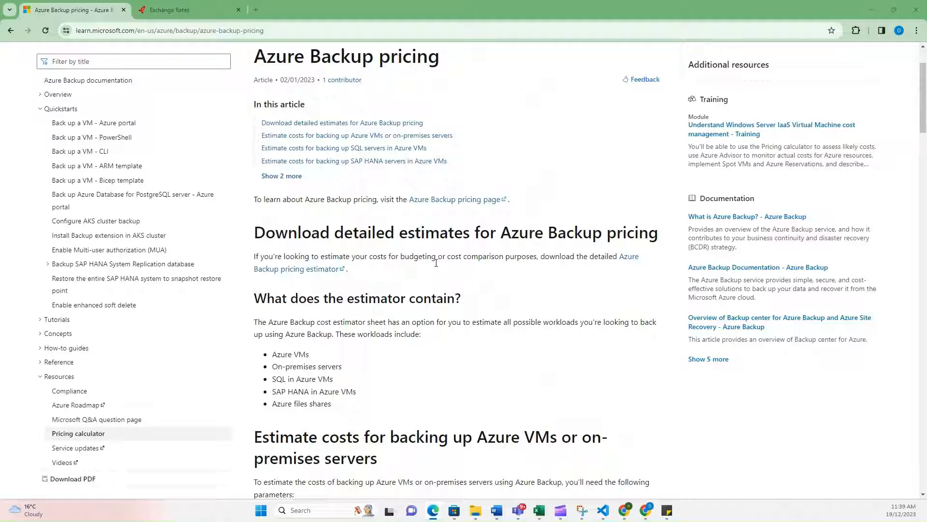
pyautogui.click(320, 271)
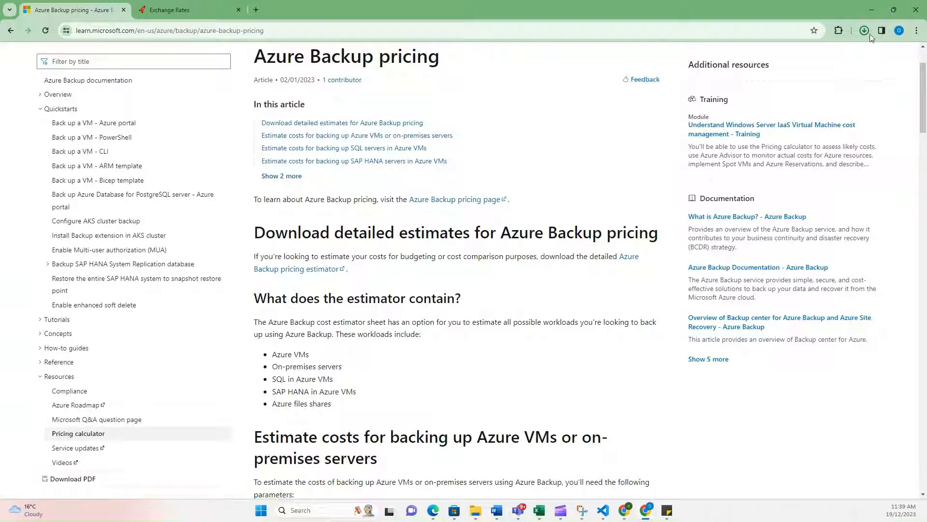
pyautogui.click(864, 34)
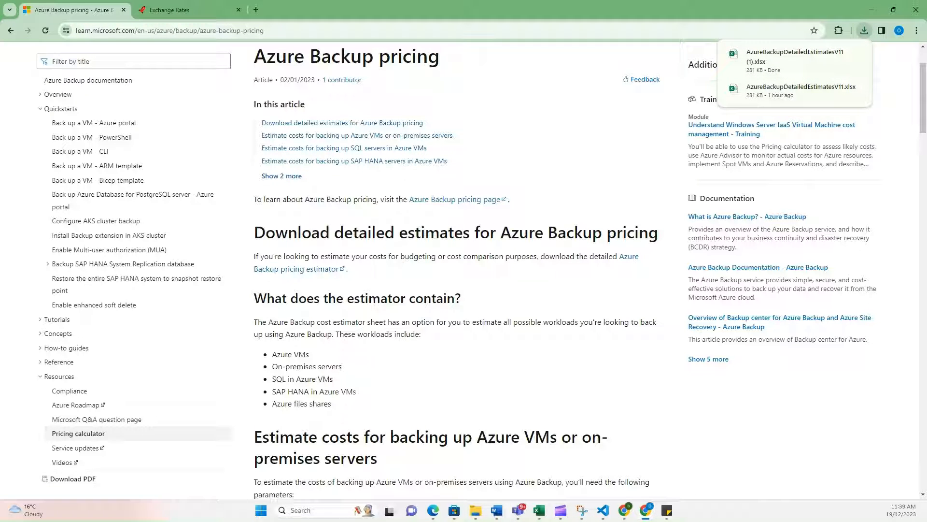
# Switch to the AzureBackupDetailedEstimatesV11 workbook in Excel and look over the On-premises backup and Backup SQL in Azure VM sheets
pyautogui.hotkey('alt', 'Tab')
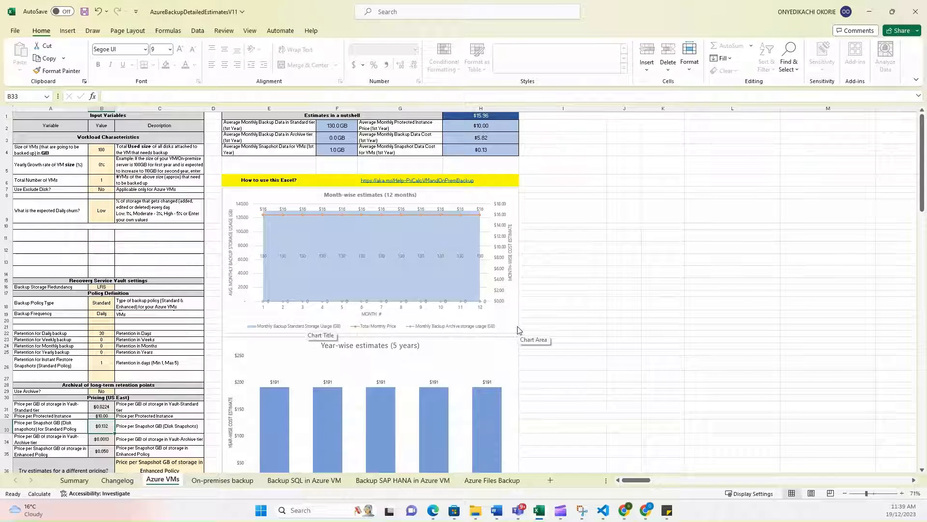
pyautogui.click(213, 483)
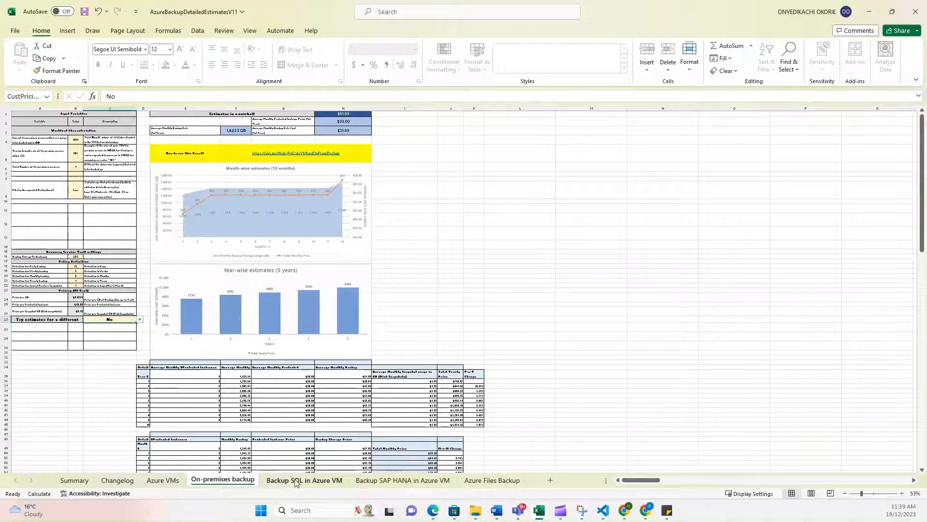
pyautogui.click(296, 480)
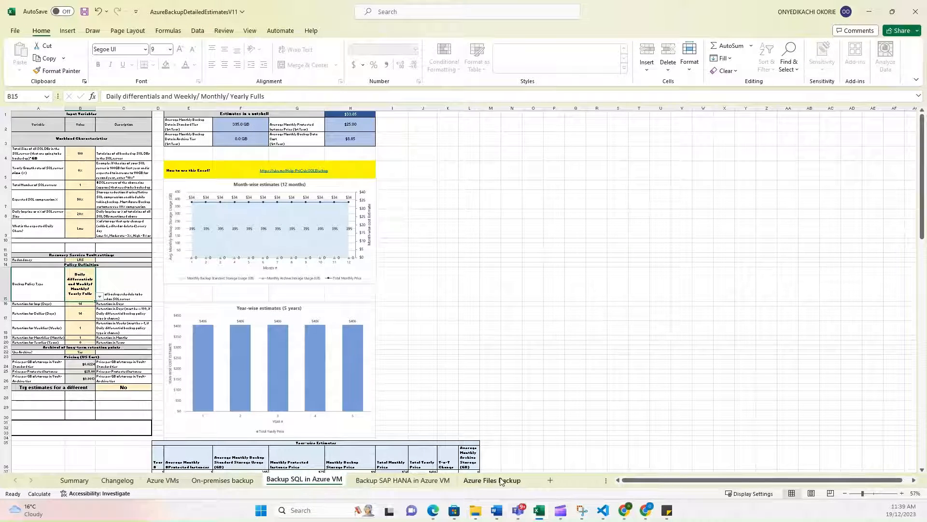
# Examine the Summary sheet's monthly and yearly backup price tables and its cost charts, including yearly costs by backup management type
pyautogui.click(74, 480)
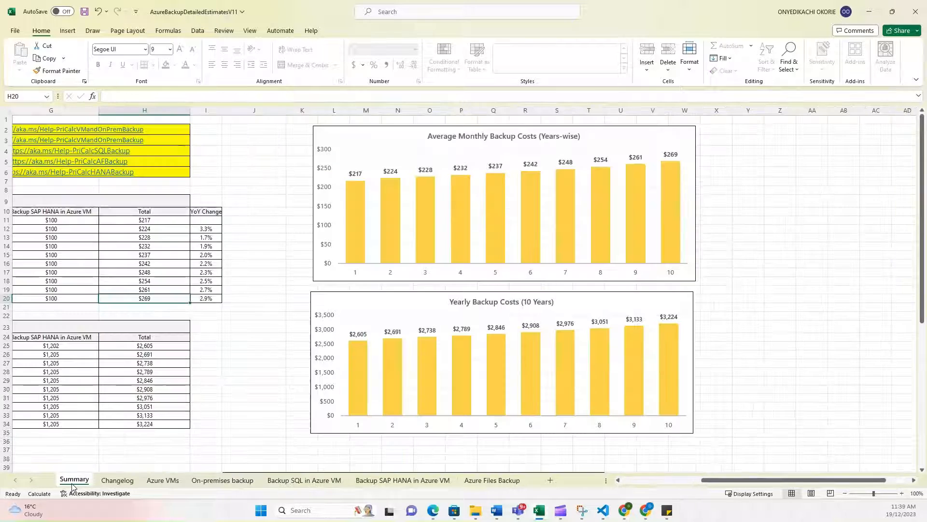
pyautogui.hscroll(-6, 273, 392)
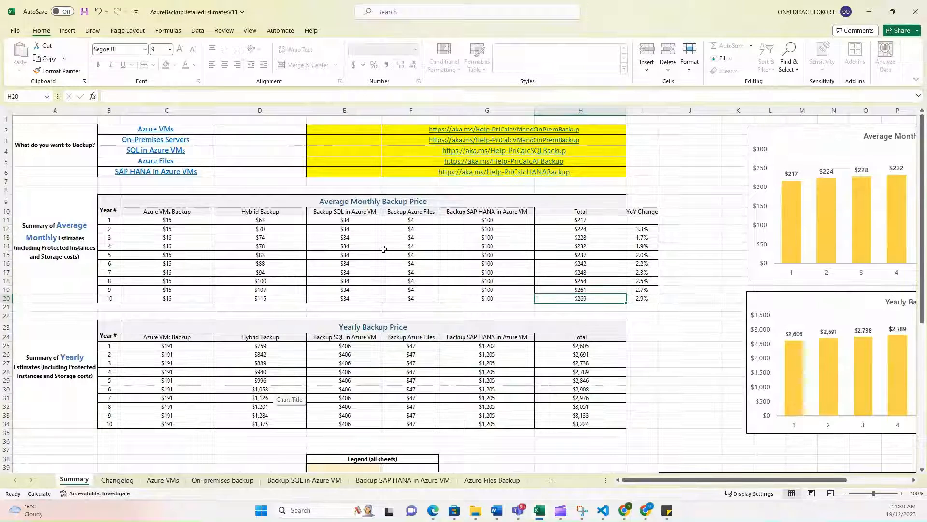
pyautogui.scroll(1, 479, 247)
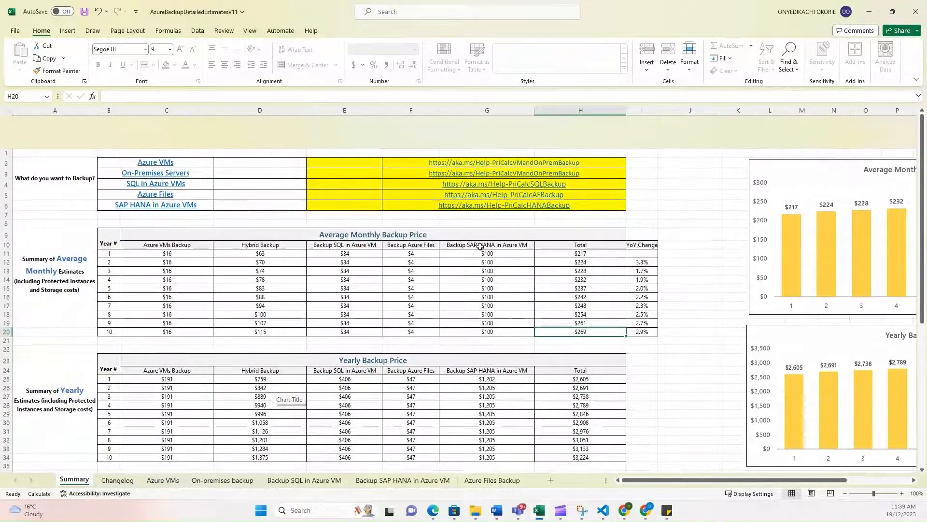
pyautogui.hscroll(5, 827, 270)
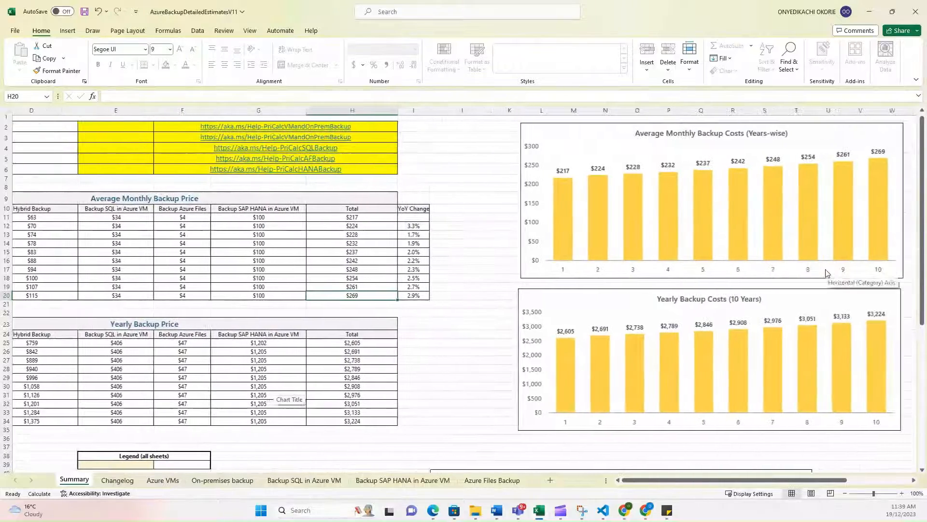
pyautogui.hscroll(3, 827, 273)
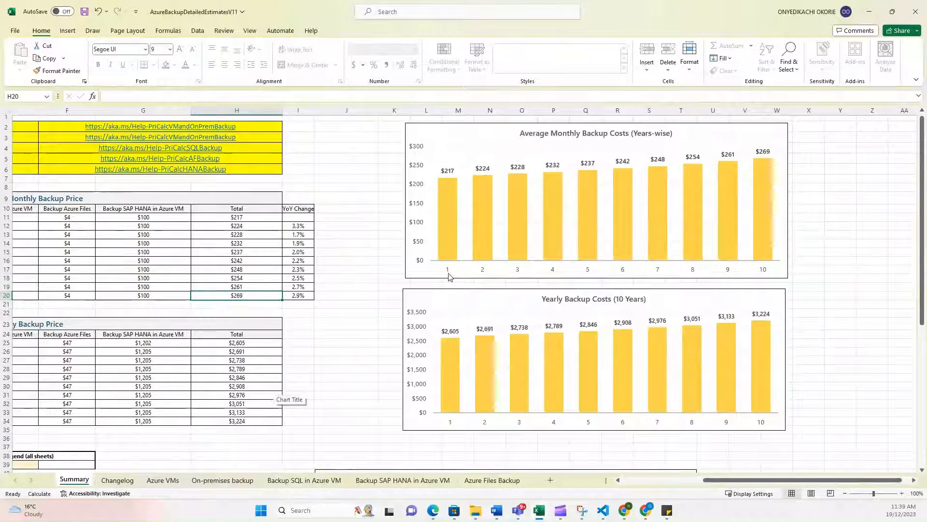
pyautogui.moveTo(522, 234)
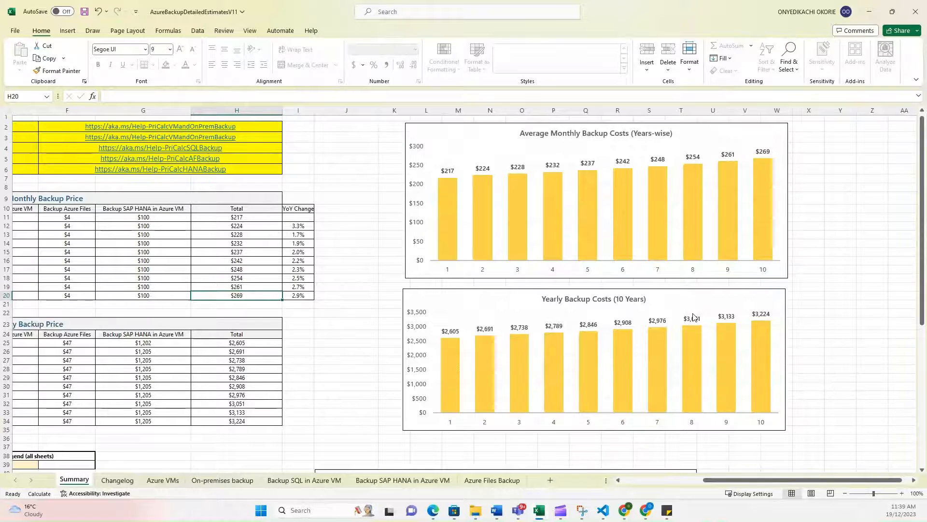
pyautogui.scroll(-8, 694, 317)
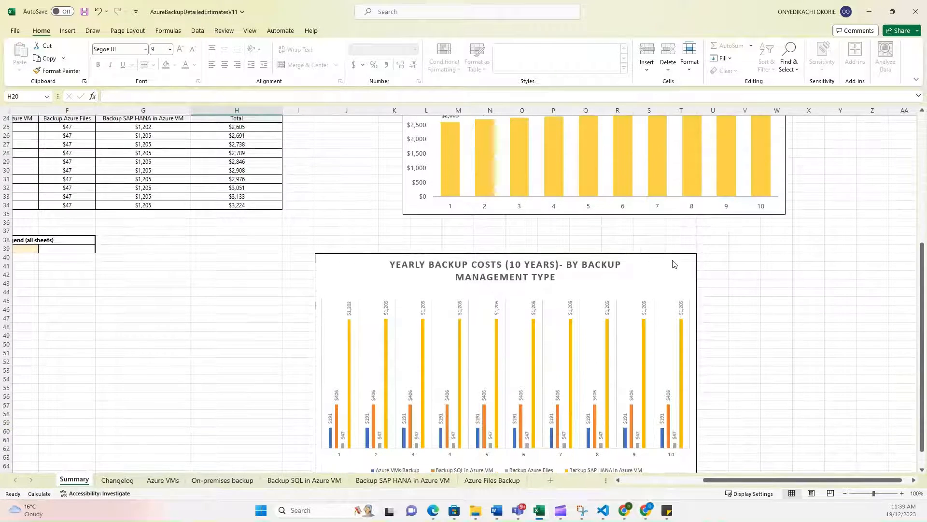
pyautogui.scroll(-2, 674, 263)
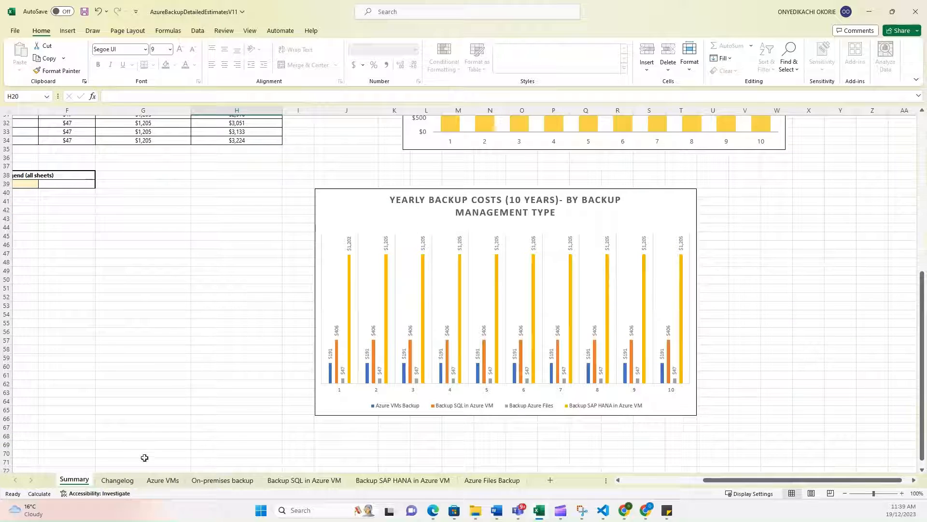
pyautogui.click(118, 480)
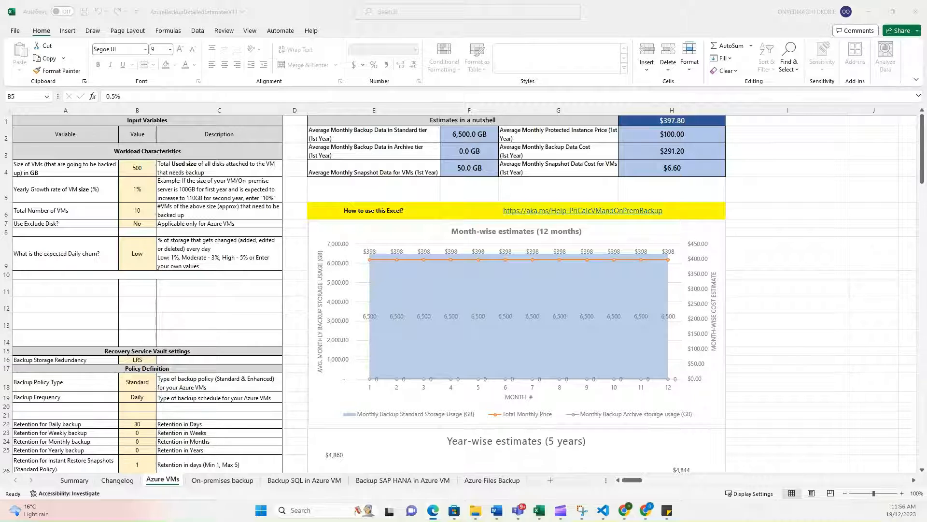
# Check the VMs' used disk sizes in the class tutorial.drawio diagram and set the Azure VMs sheet's VM size to 580 GB
pyautogui.hotkey('alt', 'Tab')
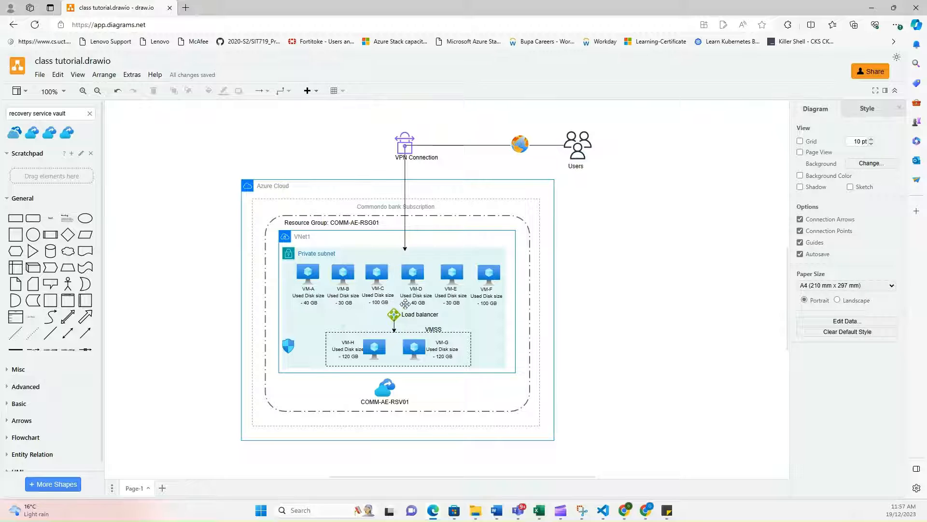
pyautogui.click(869, 11)
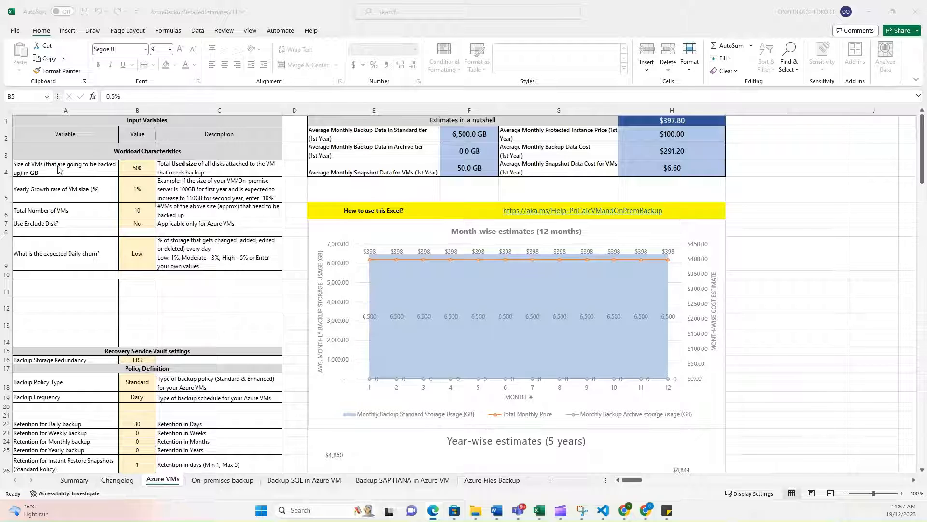
pyautogui.click(134, 170)
pyautogui.click(134, 170)
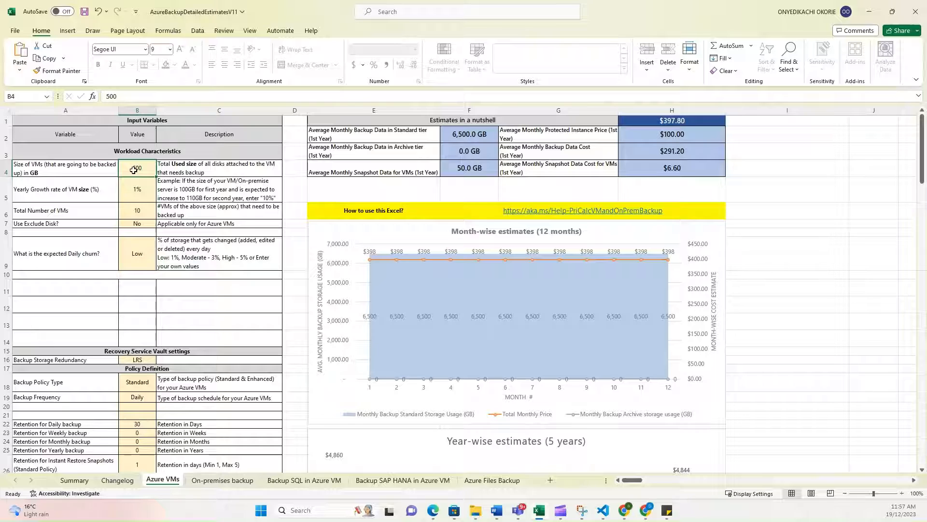
pyautogui.write('58')
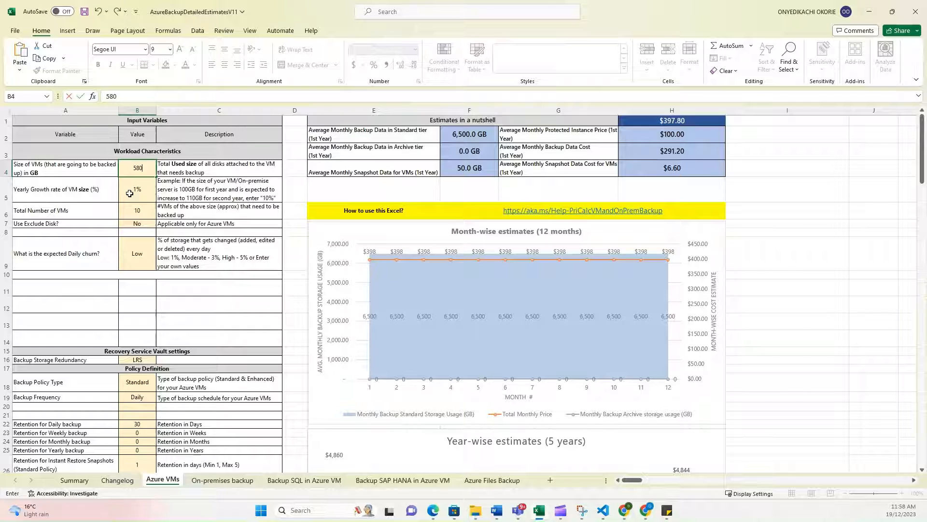
# Set the yearly VM growth rate to 20% and, after checking the diagram's VMs, the total number of VMs to 8
pyautogui.click(141, 185)
pyautogui.write('20')
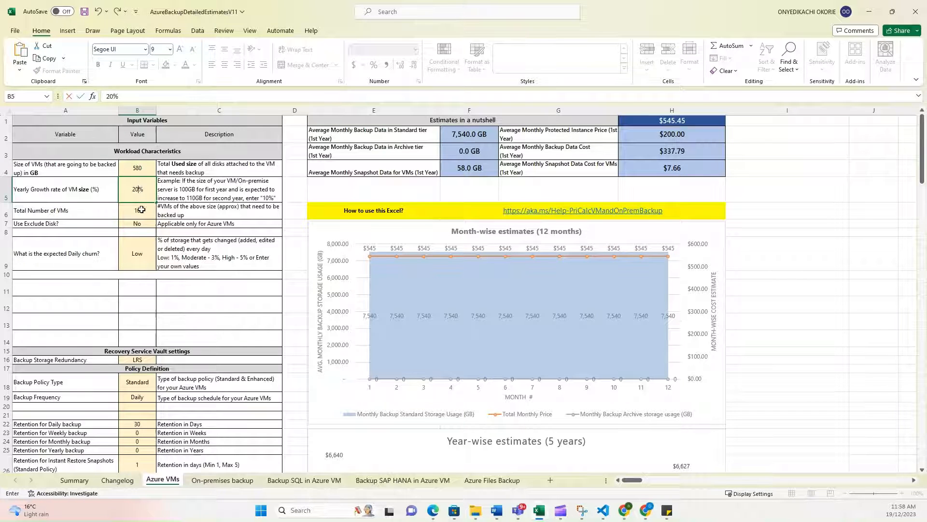
pyautogui.click(139, 211)
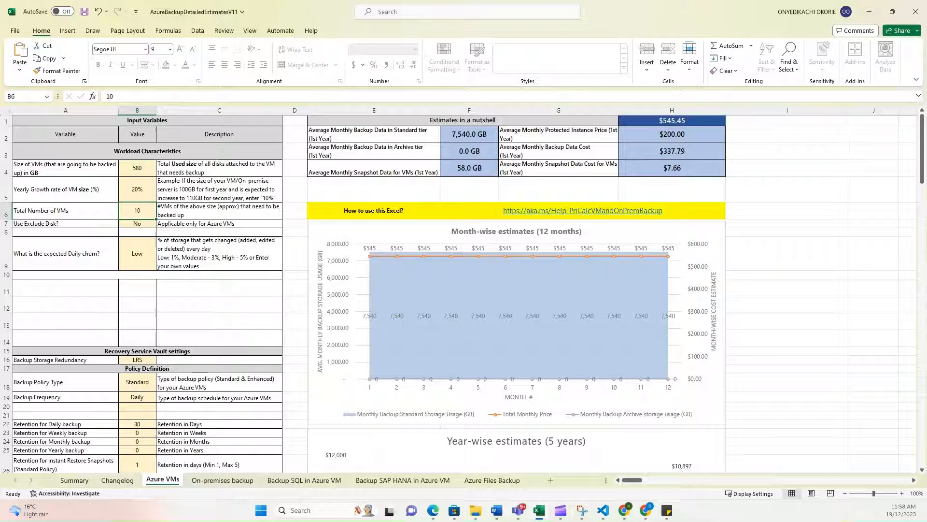
pyautogui.click(870, 9)
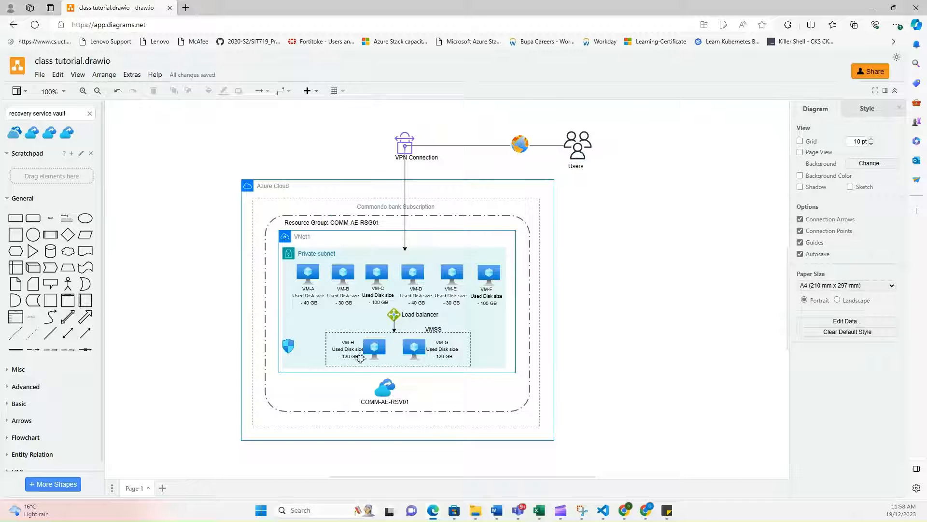
pyautogui.click(872, 8)
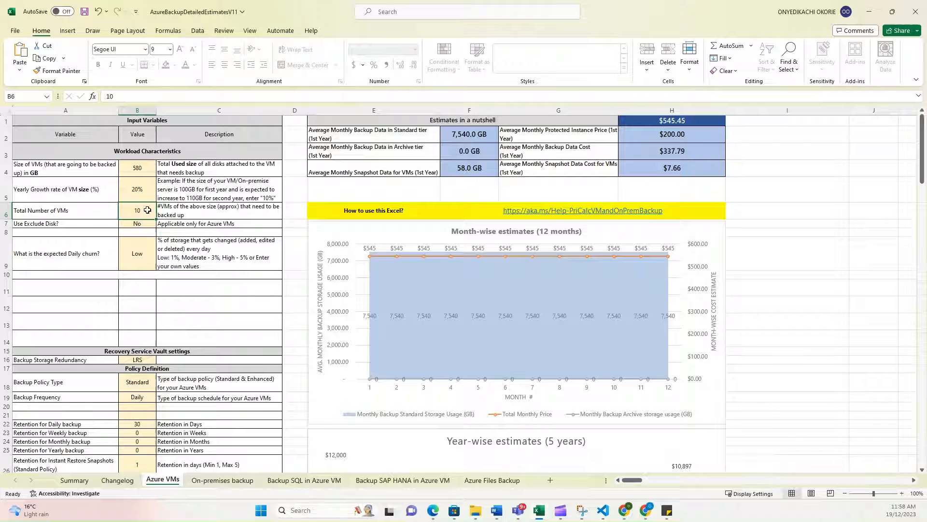
pyautogui.write('8')
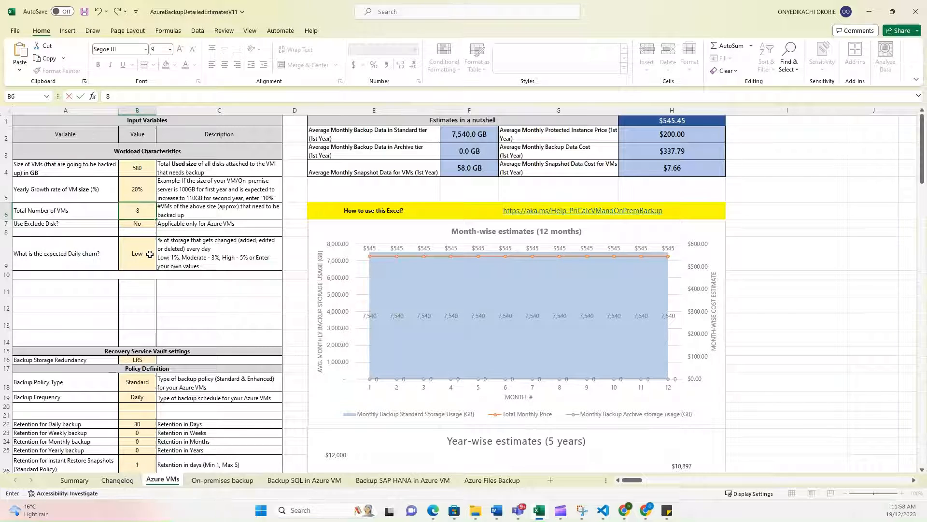
# Set the expected daily churn for the Azure VMs to Moderate
pyautogui.click(148, 256)
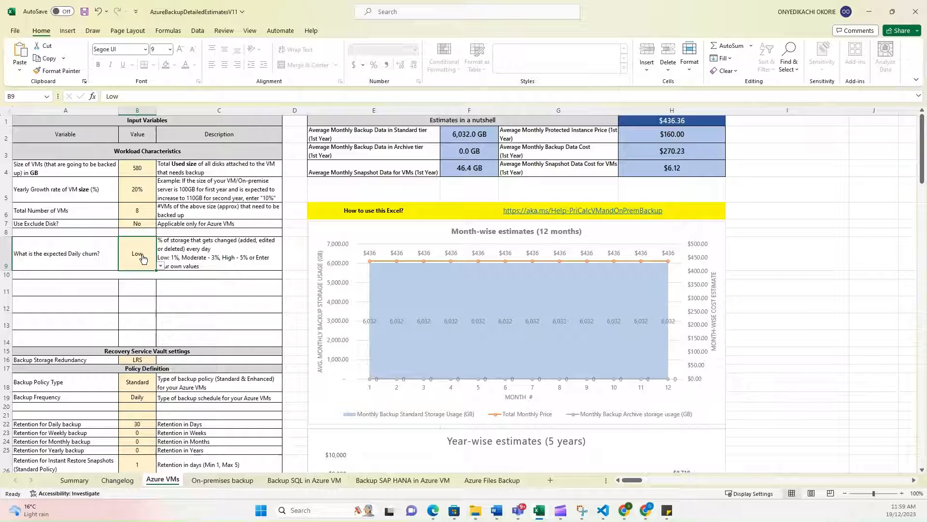
pyautogui.click(161, 271)
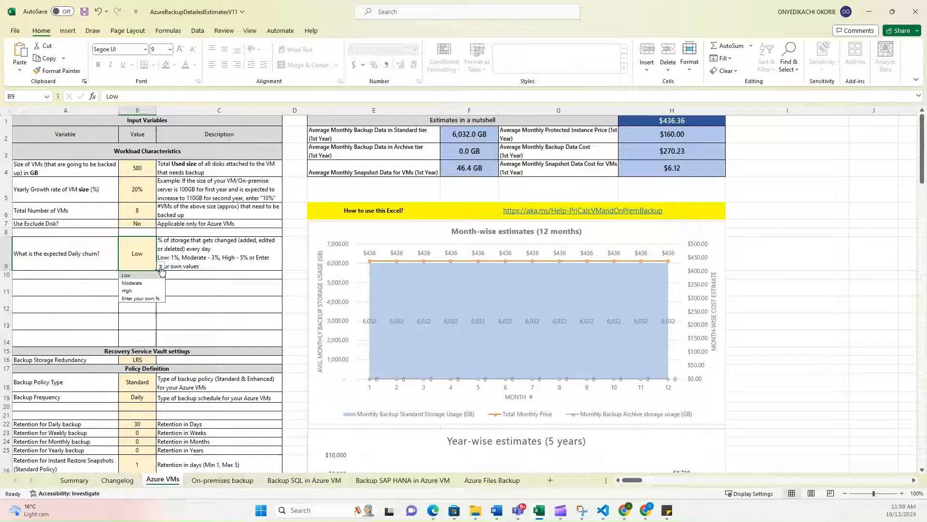
pyautogui.click(142, 283)
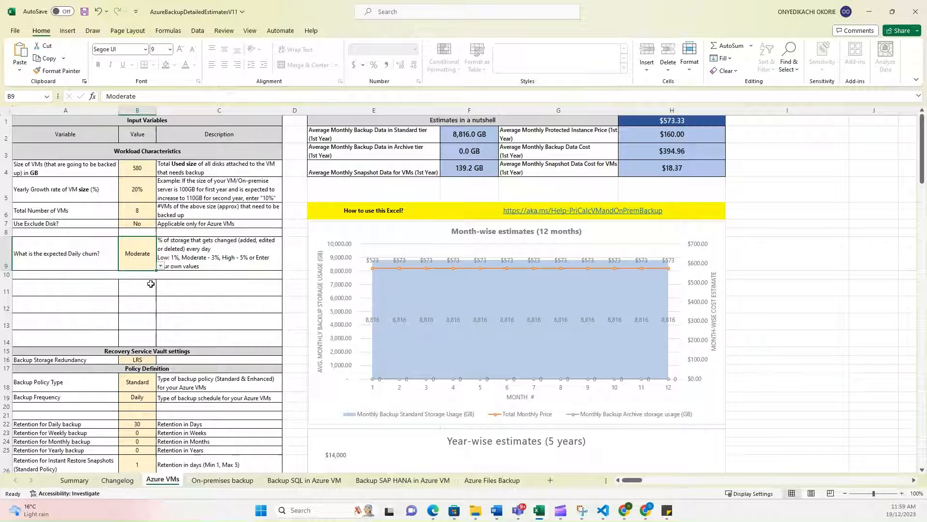
# Review the Backup Storage Redundancy options in the Recovery Service Vault settings and keep LRS
pyautogui.scroll(-1, 121, 307)
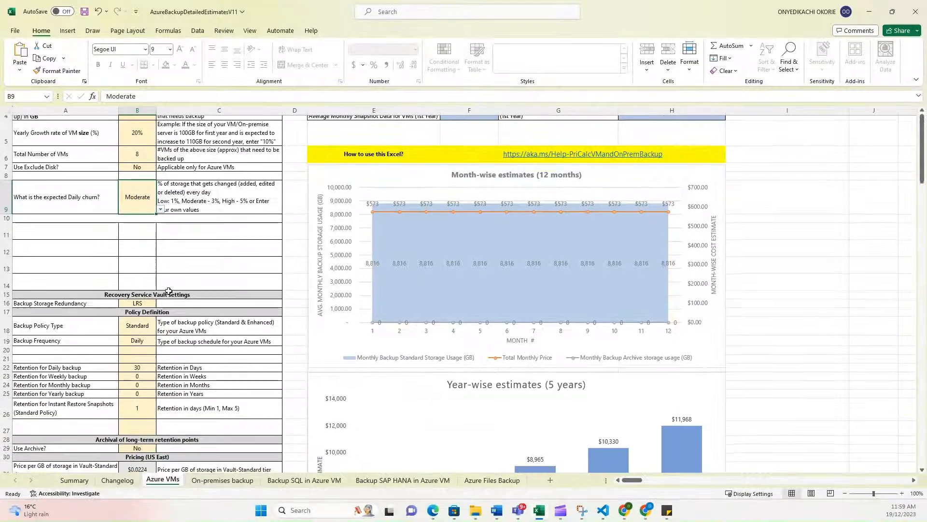
pyautogui.click(140, 305)
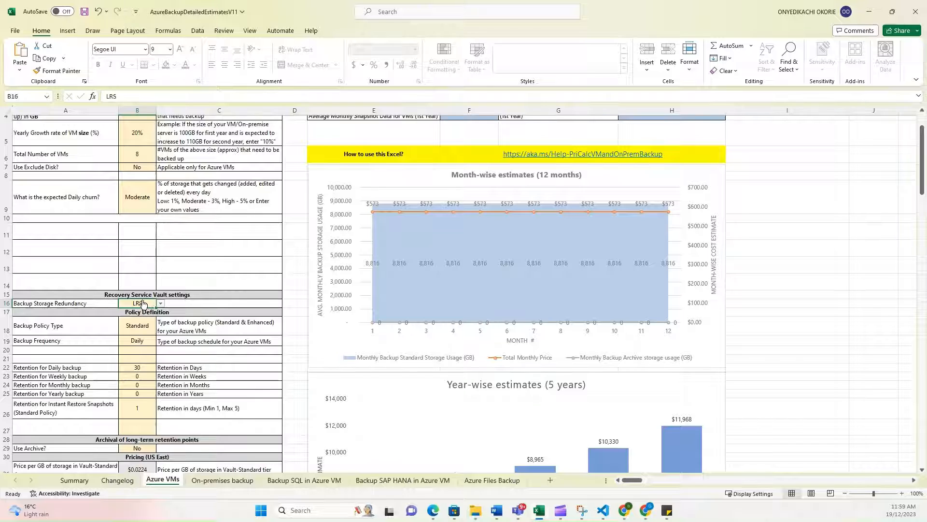
pyautogui.click(161, 304)
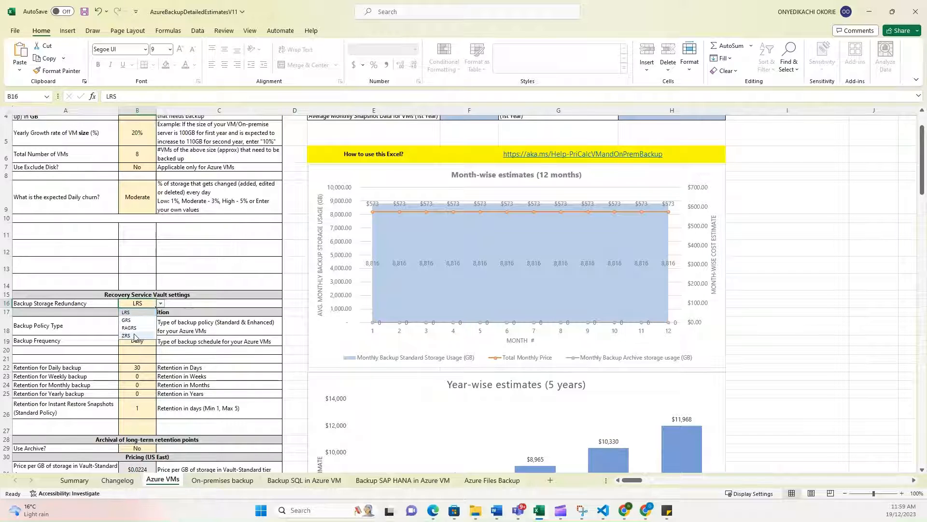
pyautogui.click(147, 305)
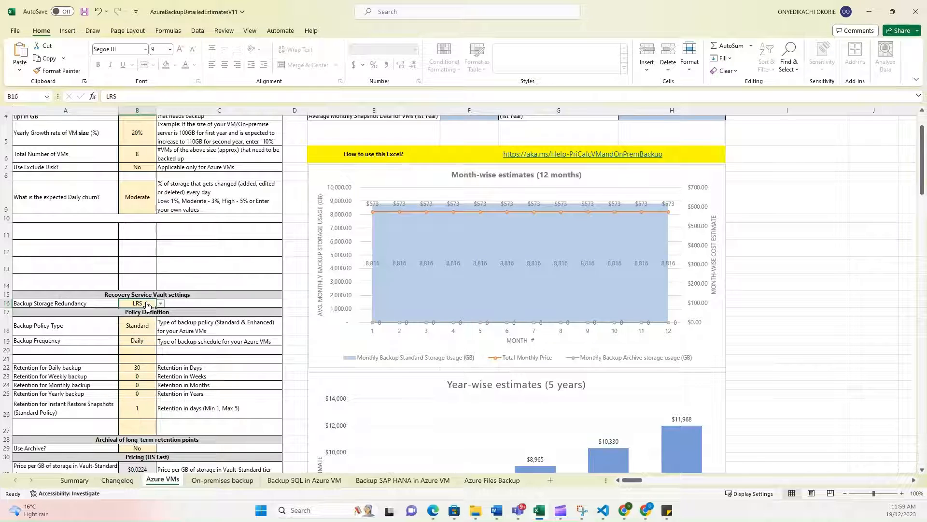
# Review the Backup Policy Type options in the Policy Definition section and choose Standard
pyautogui.click(140, 333)
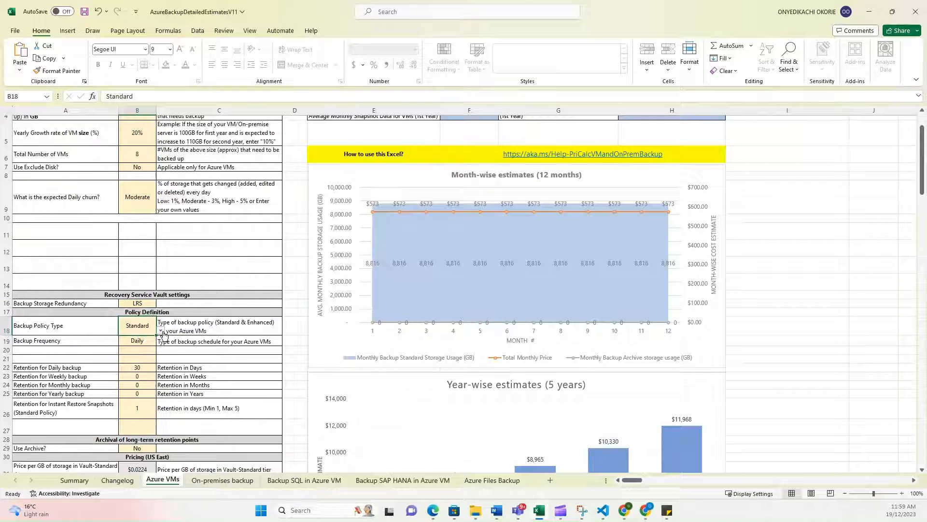
pyautogui.click(162, 331)
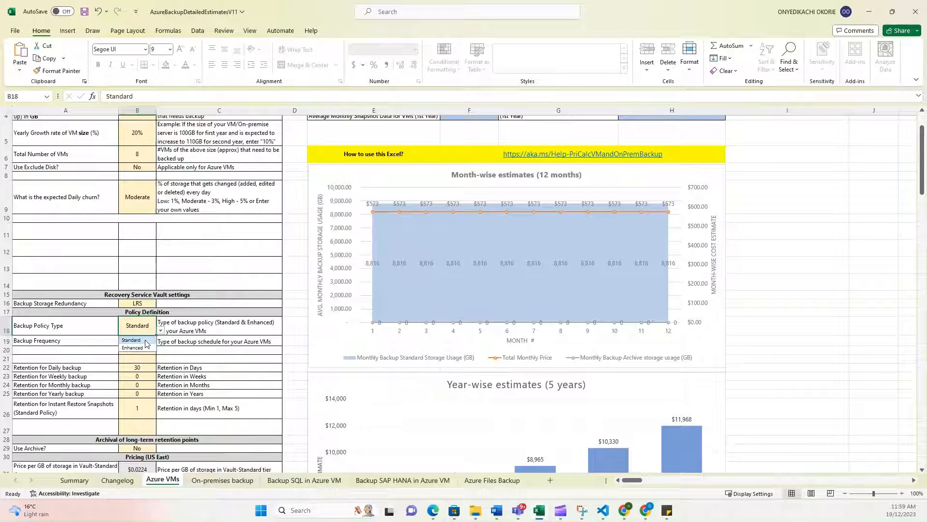
pyautogui.click(145, 340)
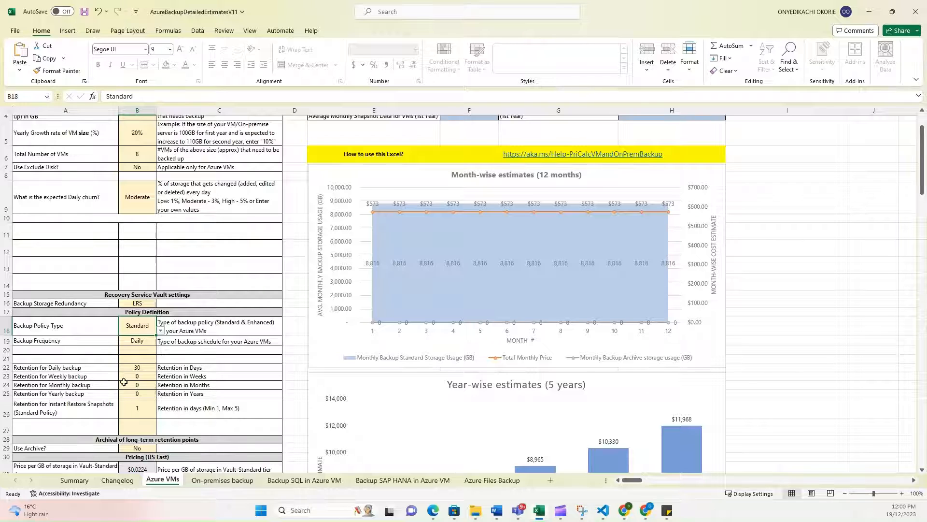
# Set the backup retention to 4 weeks for weekly, 12 months for monthly and 7 years for yearly backups
pyautogui.click(143, 377)
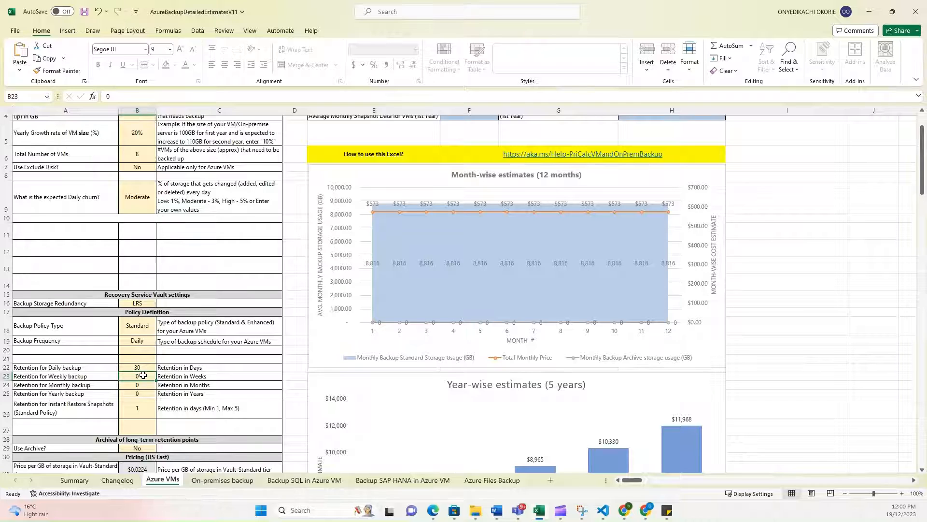
pyautogui.write('4')
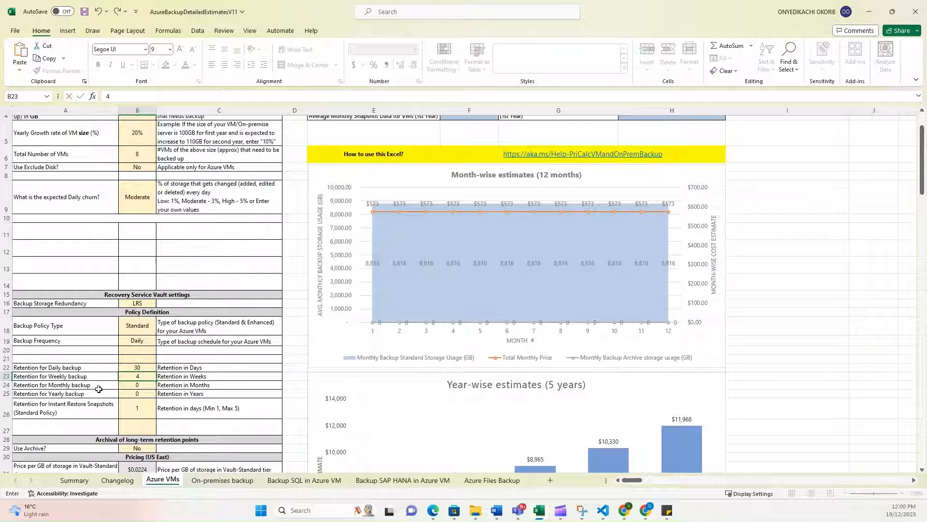
pyautogui.click(140, 384)
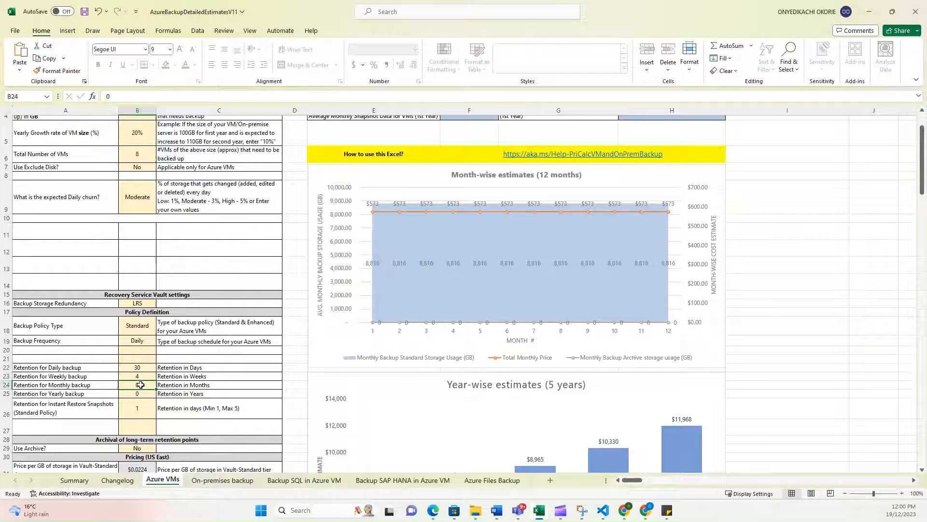
pyautogui.write('12')
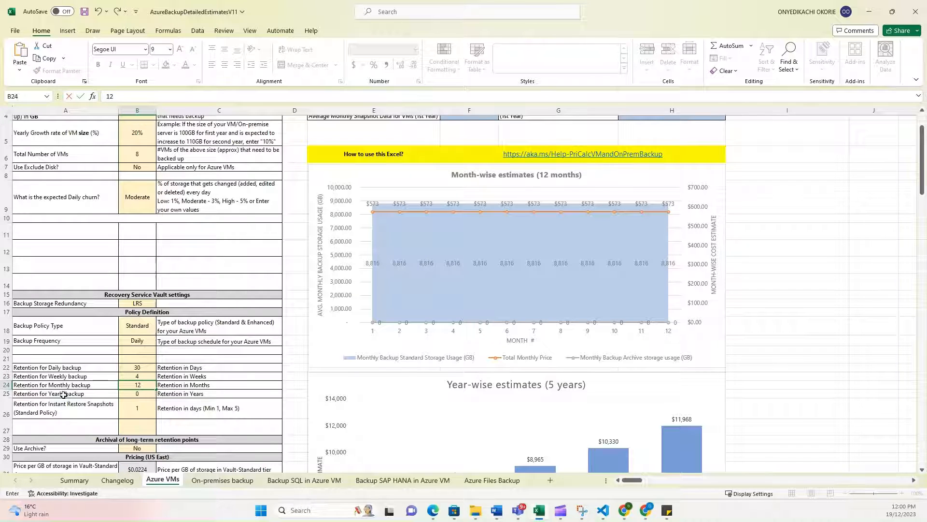
pyautogui.click(140, 394)
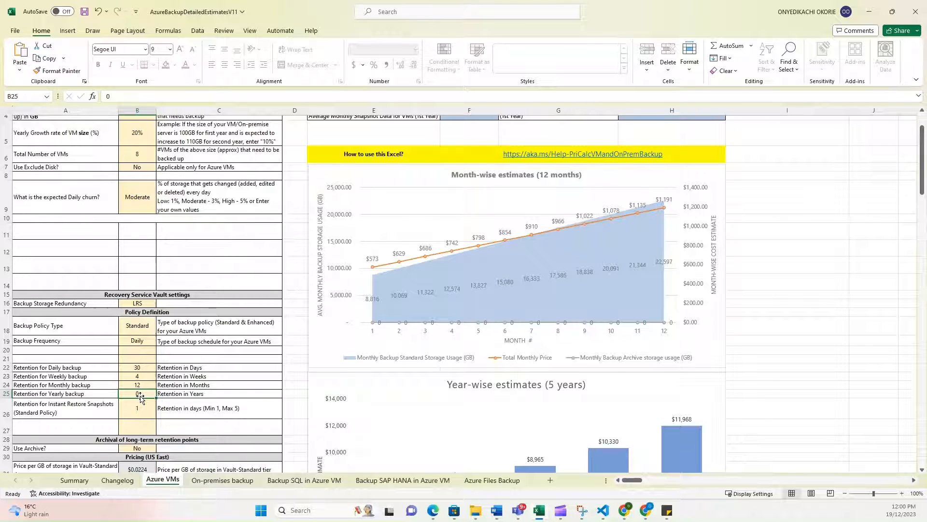
pyautogui.write('7')
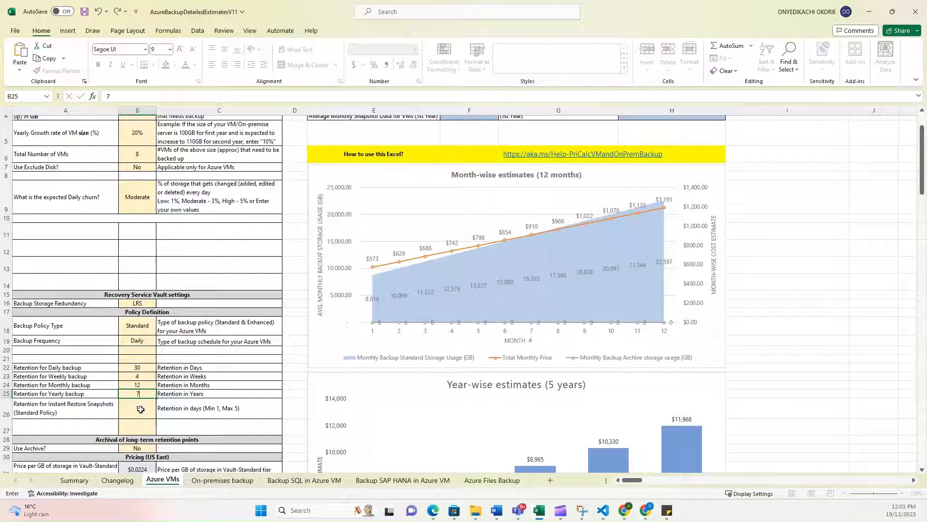
# Set the retention for Instant Restore Snapshots to 5 days and leave Use Archive at No
pyautogui.click(140, 409)
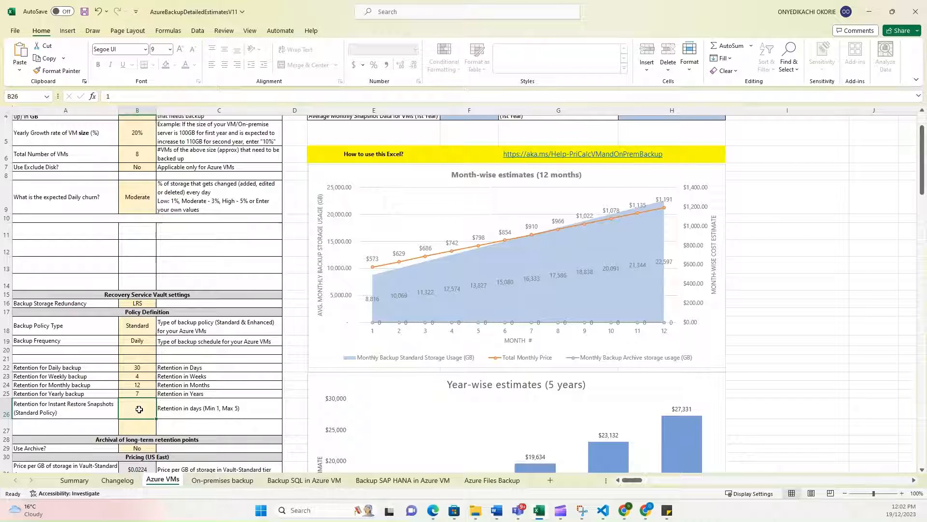
pyautogui.write('5')
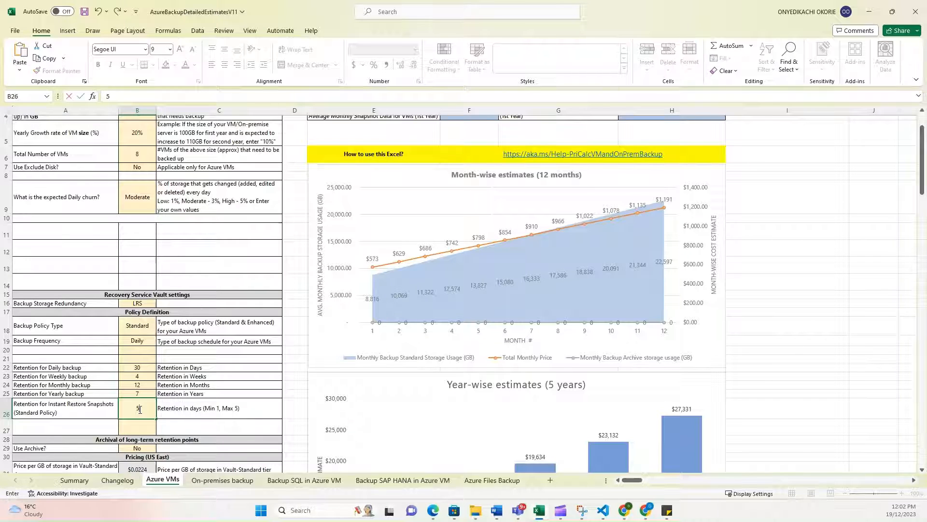
pyautogui.scroll(-1, 139, 409)
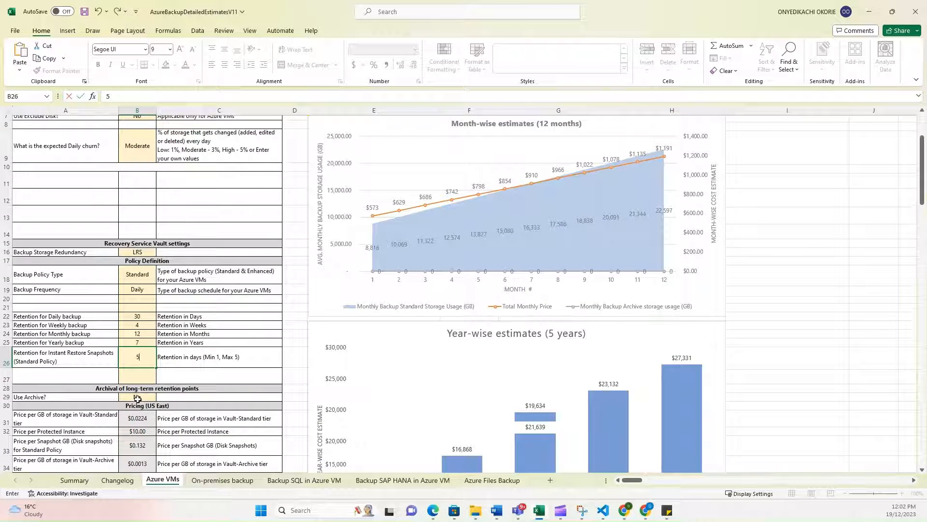
pyautogui.click(141, 398)
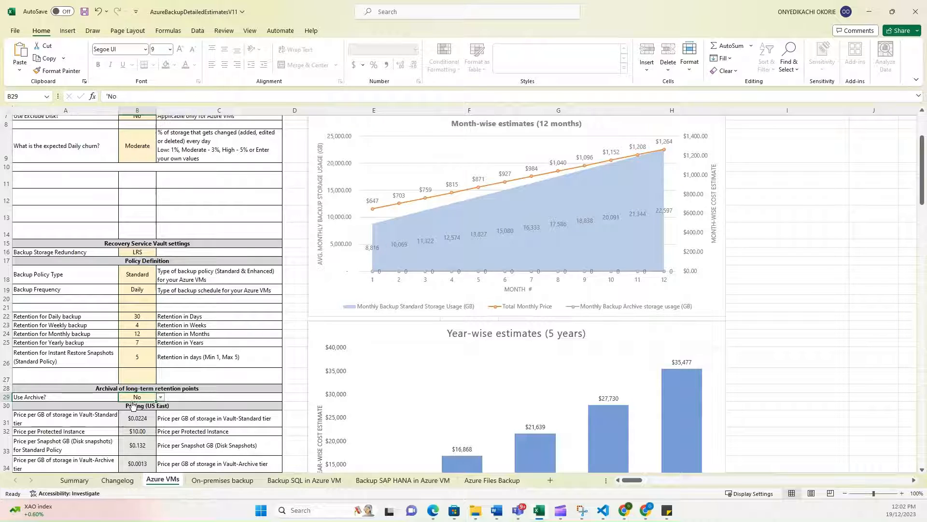
# Examine the storage, protected instance and snapshot prices in the Pricing (US East) section
pyautogui.scroll(-1, 137, 402)
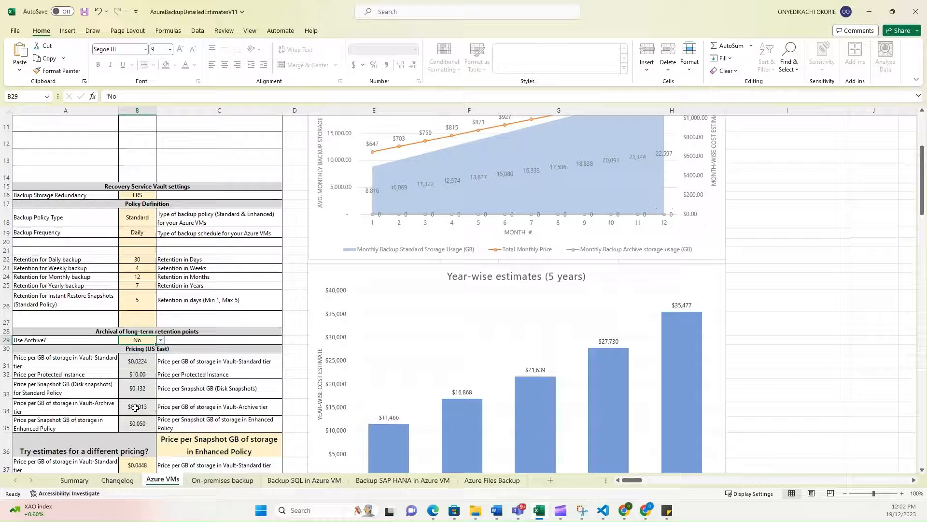
pyautogui.click(156, 348)
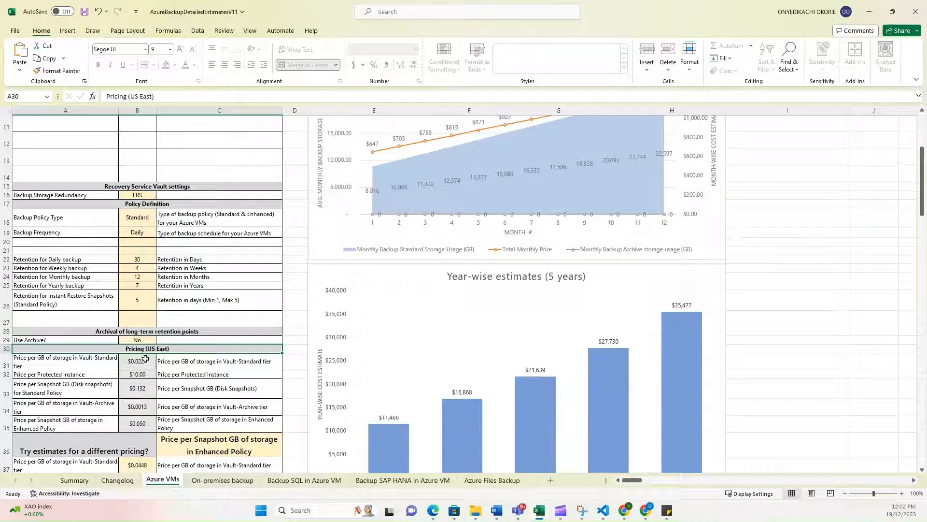
pyautogui.scroll(-1, 144, 372)
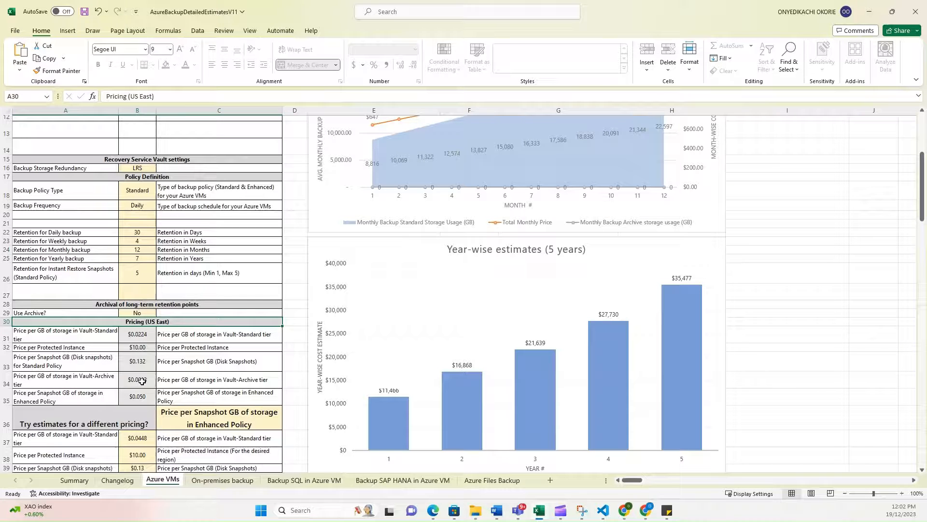
pyautogui.scroll(-1, 142, 381)
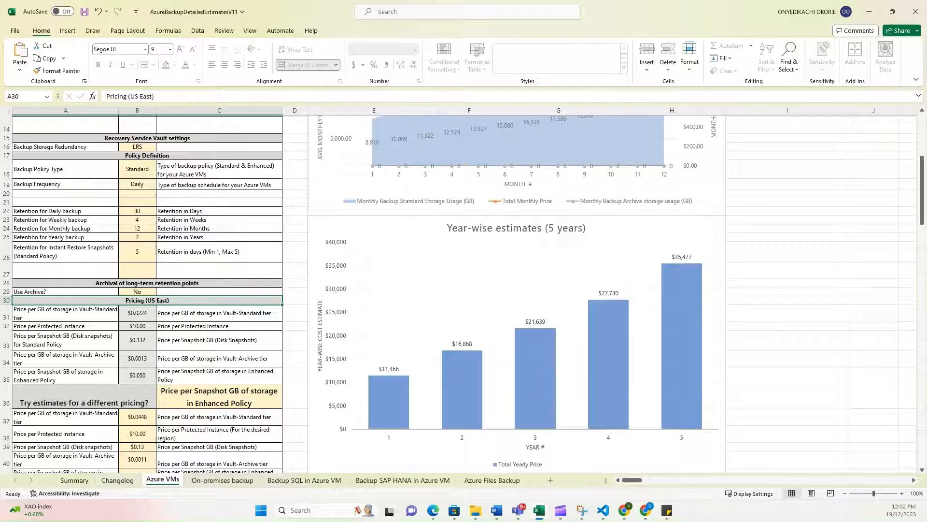
# Switch to the browser, look through the Azure internal exchange rates to USD on azureprice.net, and return to the estimator workbook
pyautogui.hotkey('alt', 'Tab')
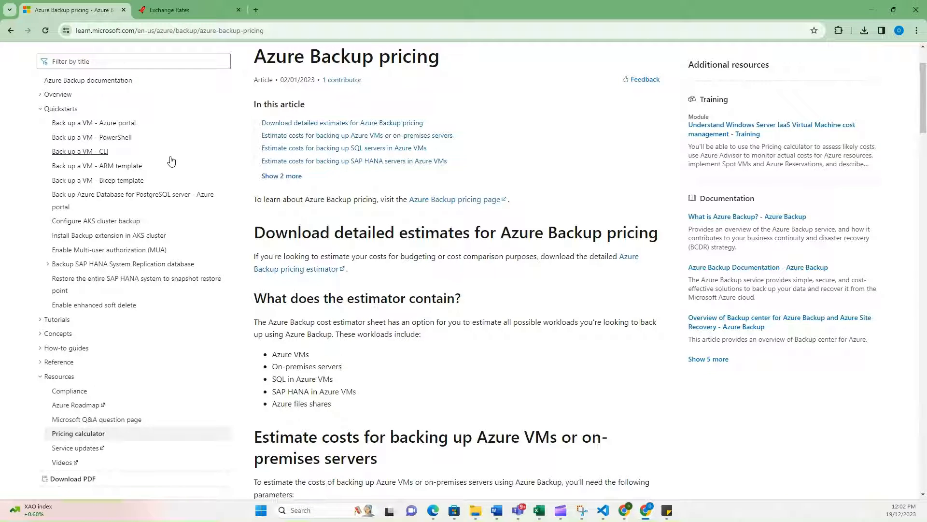
pyautogui.click(192, 5)
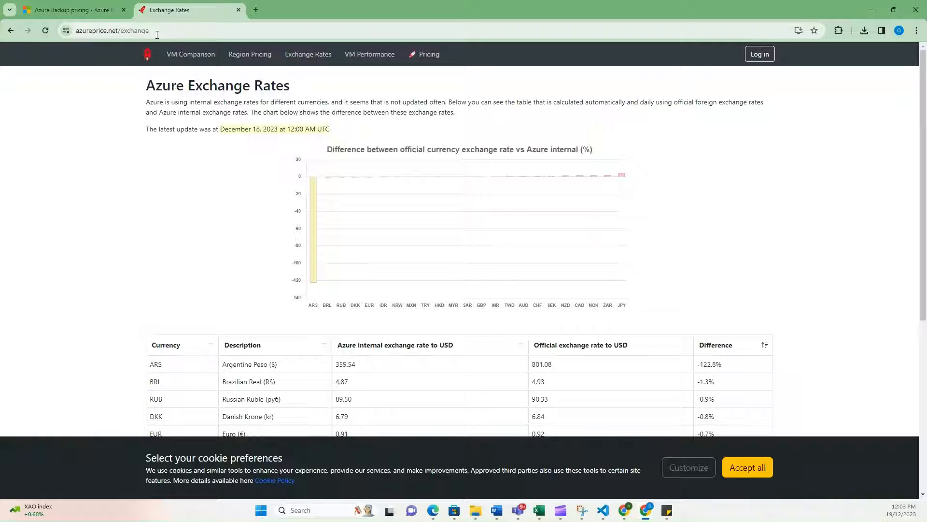
pyautogui.scroll(-2, 165, 217)
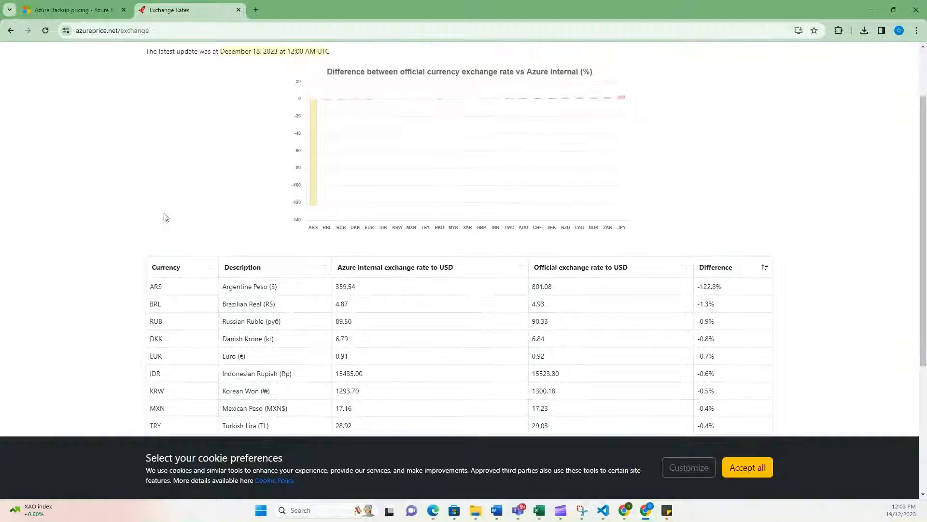
pyautogui.scroll(-1, 164, 217)
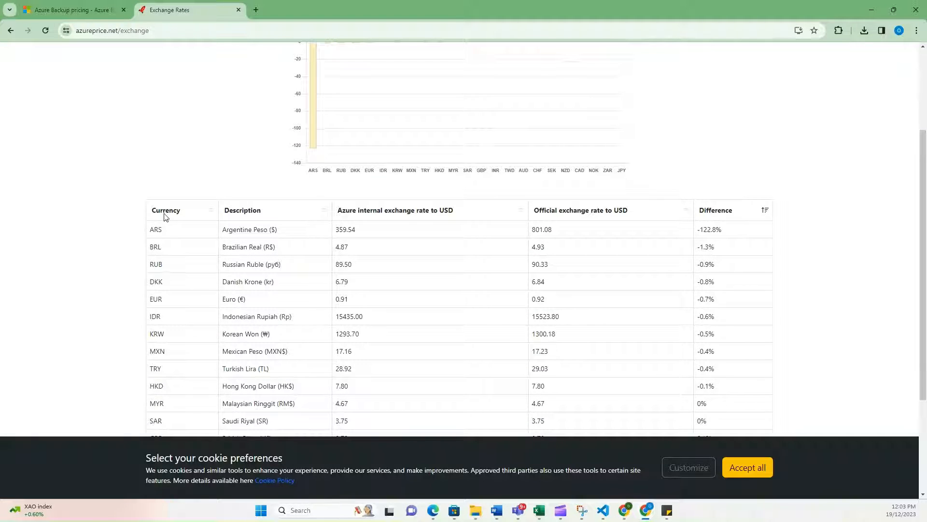
pyautogui.scroll(-1, 164, 217)
pyautogui.scroll(-1, 165, 217)
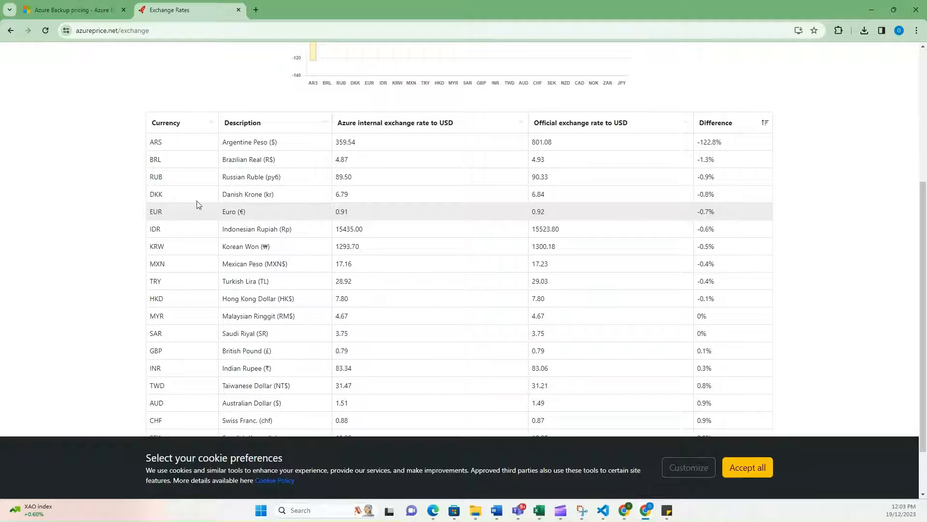
pyautogui.scroll(-1, 193, 342)
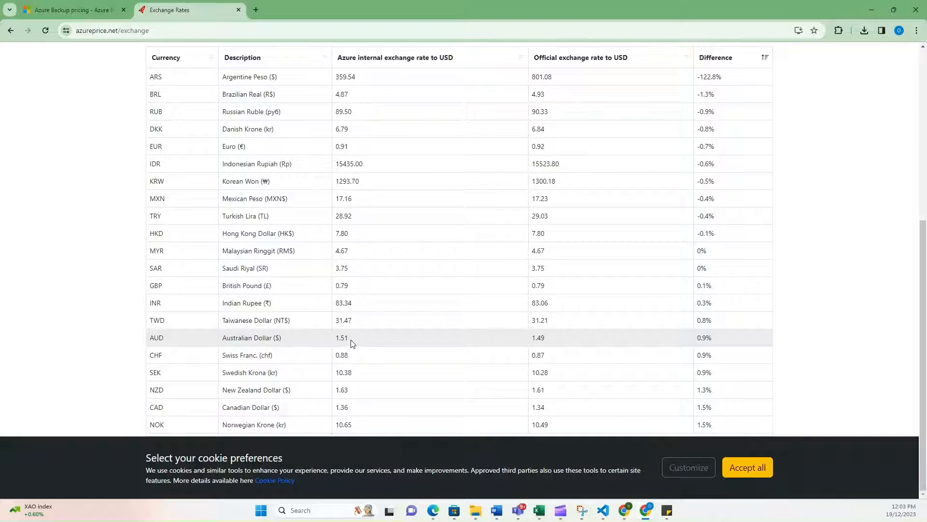
pyautogui.click(865, 13)
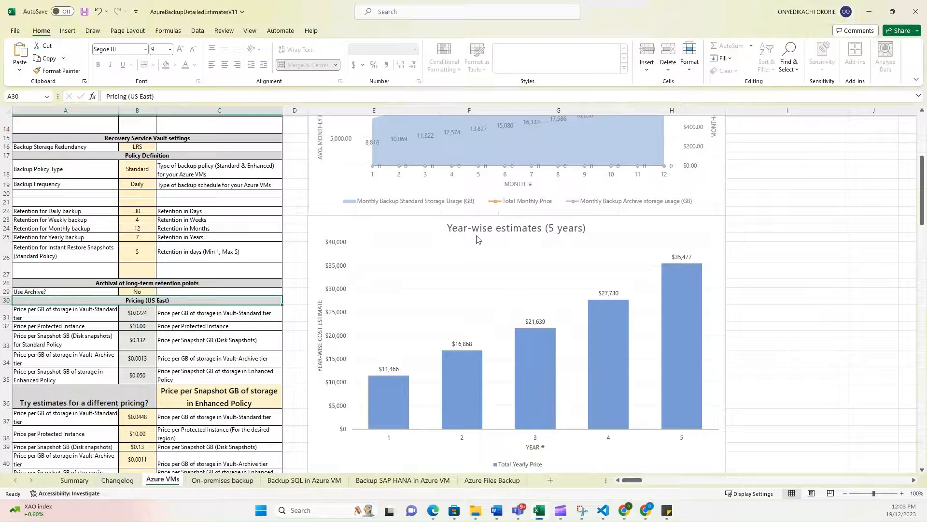
# Compare the Vault-Standard storage price under "Try estimates for a different pricing?" with the one under Pricing (US East)
pyautogui.moveTo(526, 341)
pyautogui.scroll(-4, 115, 362)
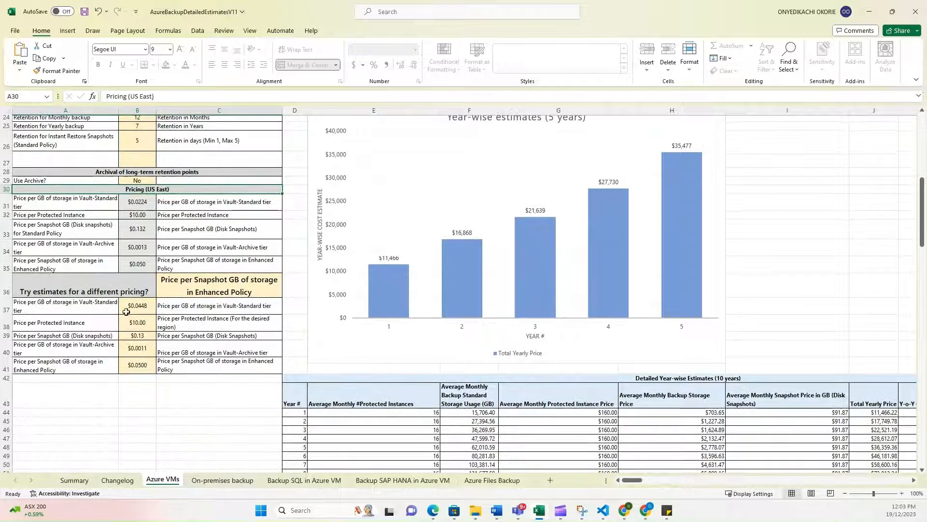
pyautogui.click(126, 312)
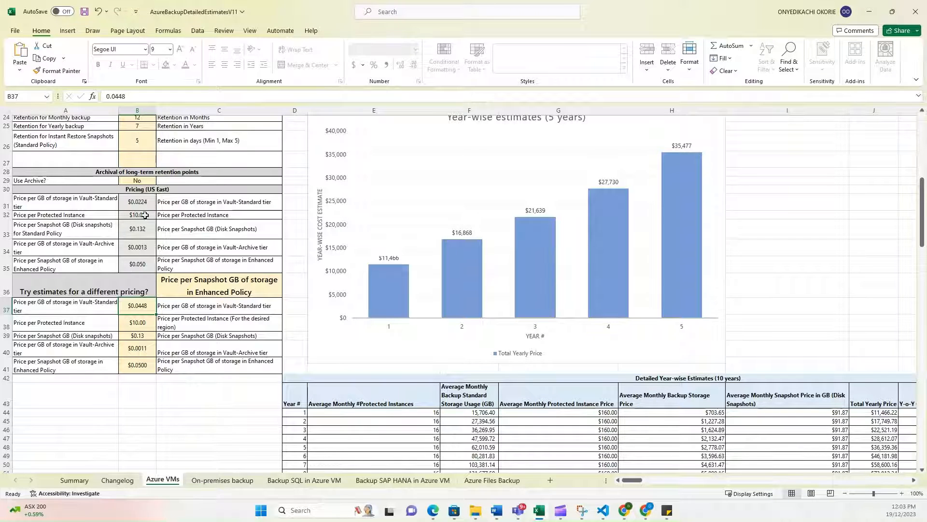
pyautogui.click(142, 201)
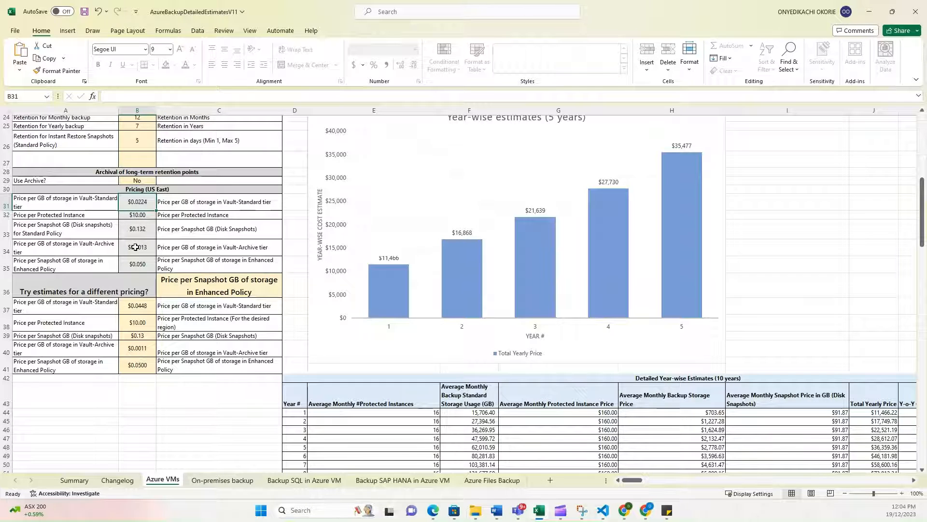
# Examine the Estimates in a nutshell summary and the month-wise and year-wise cost charts for the Azure VMs
pyautogui.scroll(8, 248, 235)
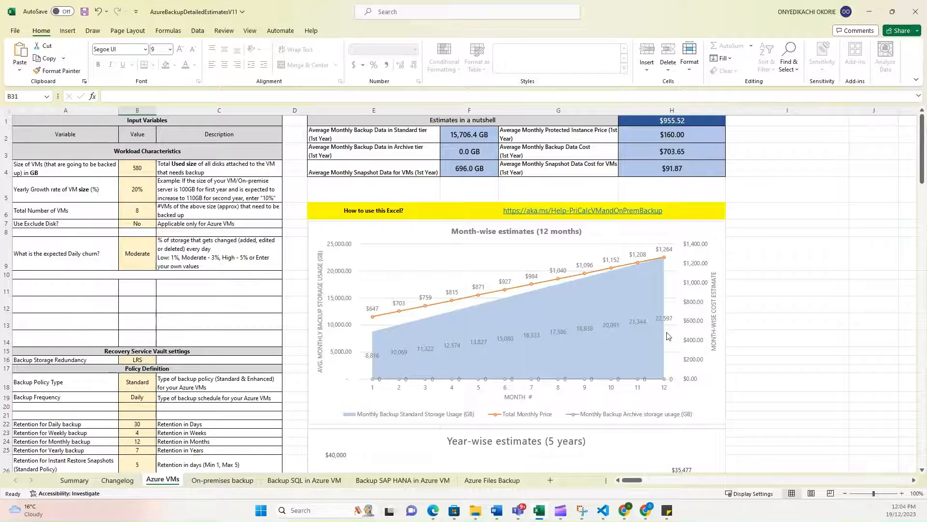
pyautogui.scroll(-3, 667, 332)
pyautogui.scroll(-3, 667, 332)
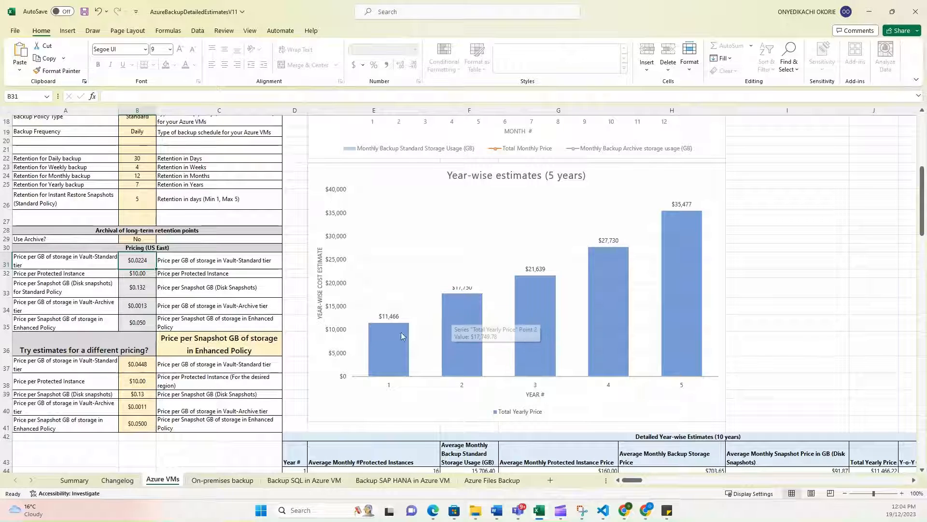
pyautogui.moveTo(373, 360)
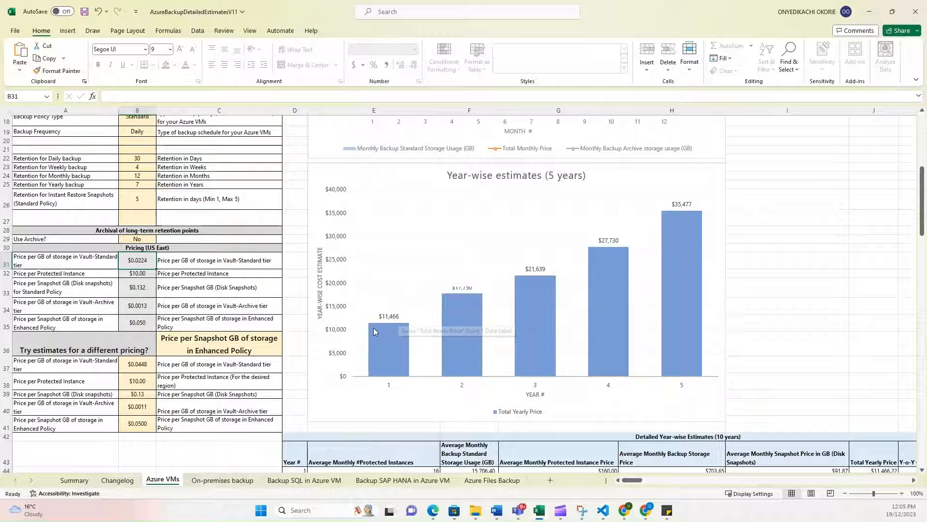
pyautogui.moveTo(388, 333)
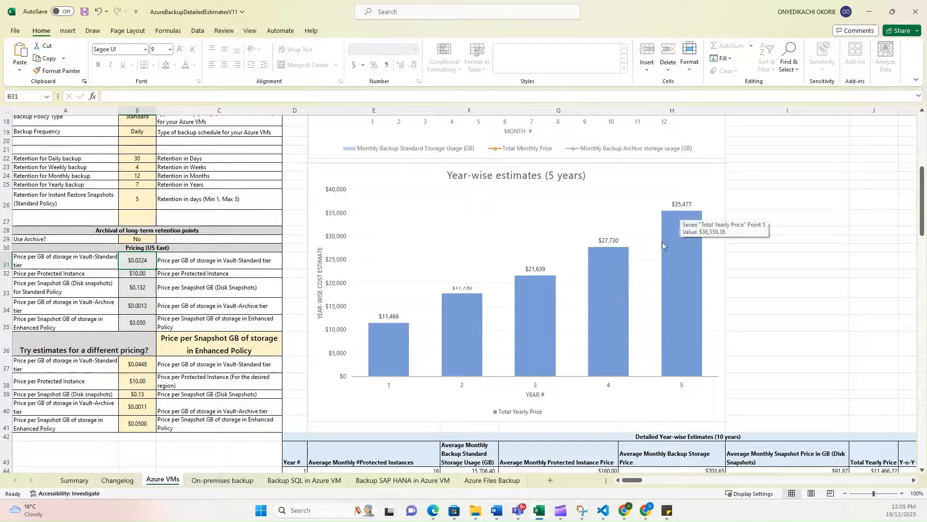
# Review the Detailed Year-wise Estimates and Detailed Month-wise Estimates tables covering 10 years
pyautogui.scroll(-4, 624, 333)
pyautogui.scroll(-2, 624, 334)
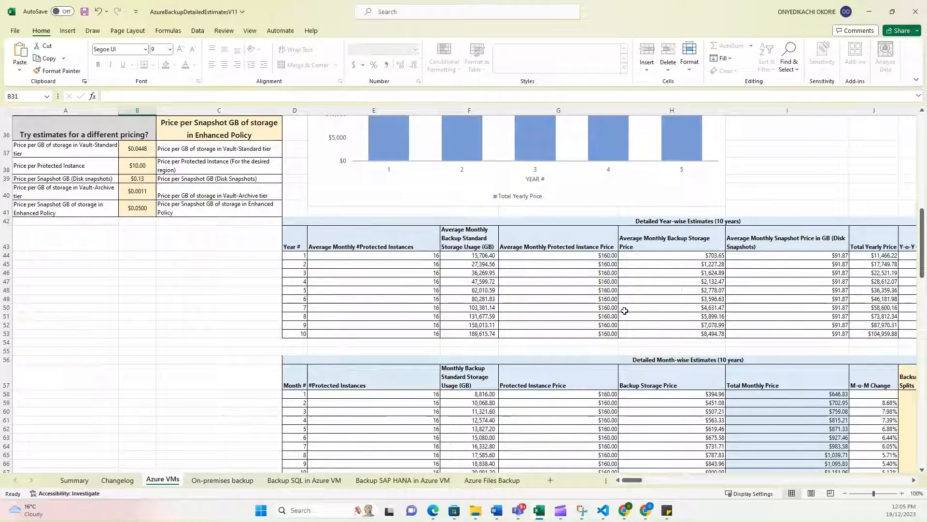
pyautogui.scroll(-1, 625, 310)
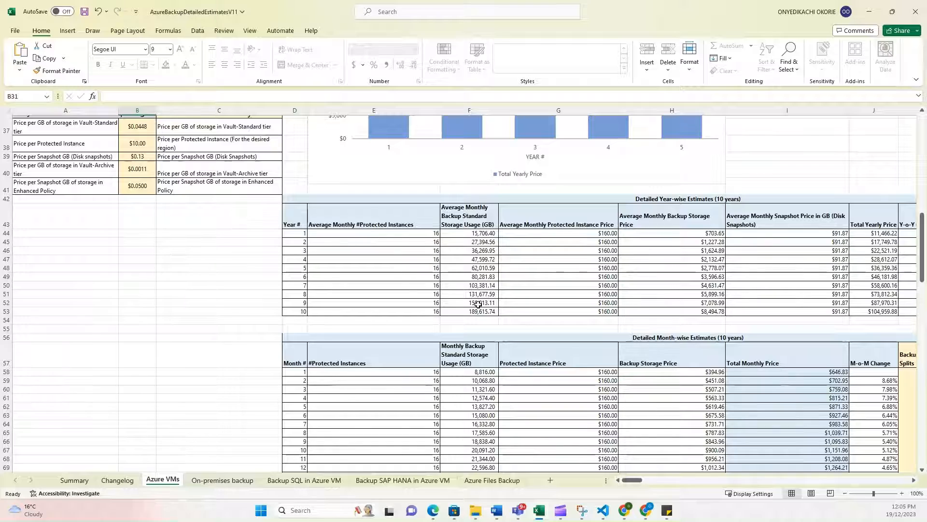
pyautogui.scroll(-2, 479, 303)
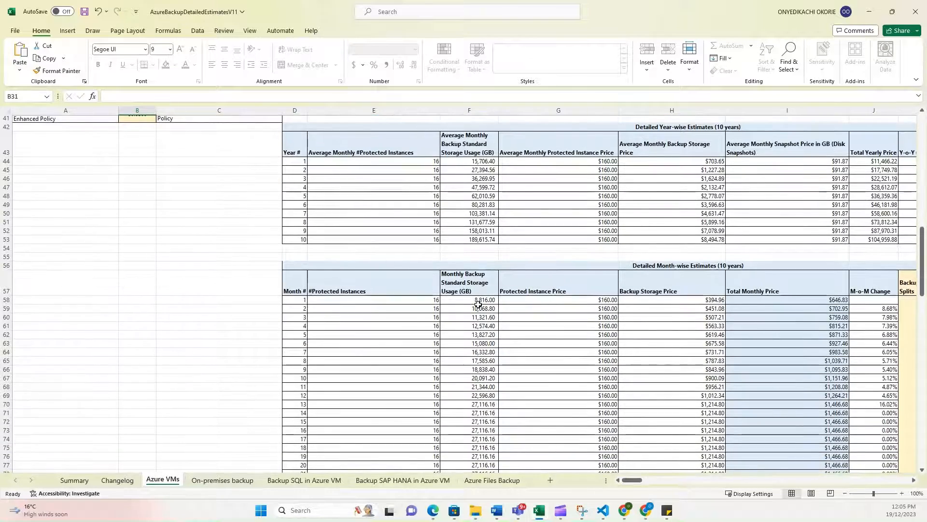
pyautogui.scroll(-3, 390, 382)
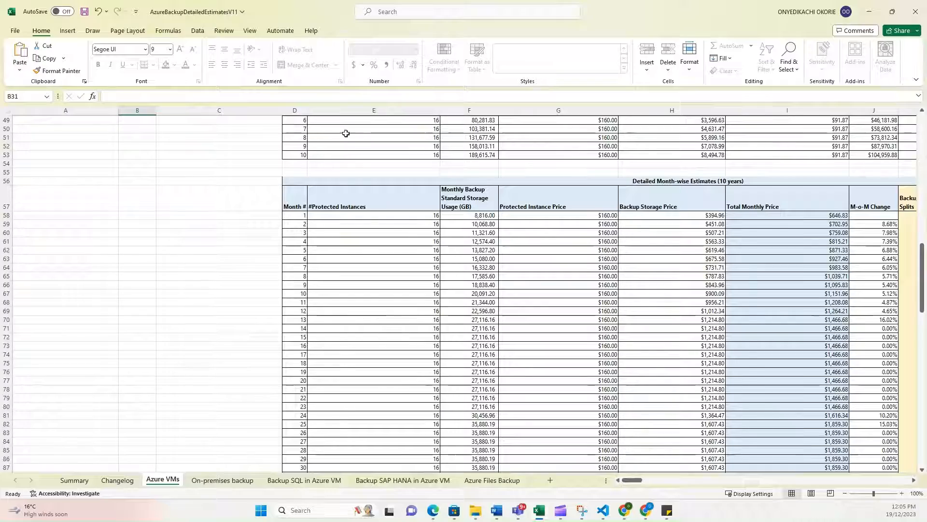
# Read the Detailed Month-wise Estimates table for the Azure VMs through to month 120, and return to the pricing inputs
pyautogui.scroll(-13, 307, 293)
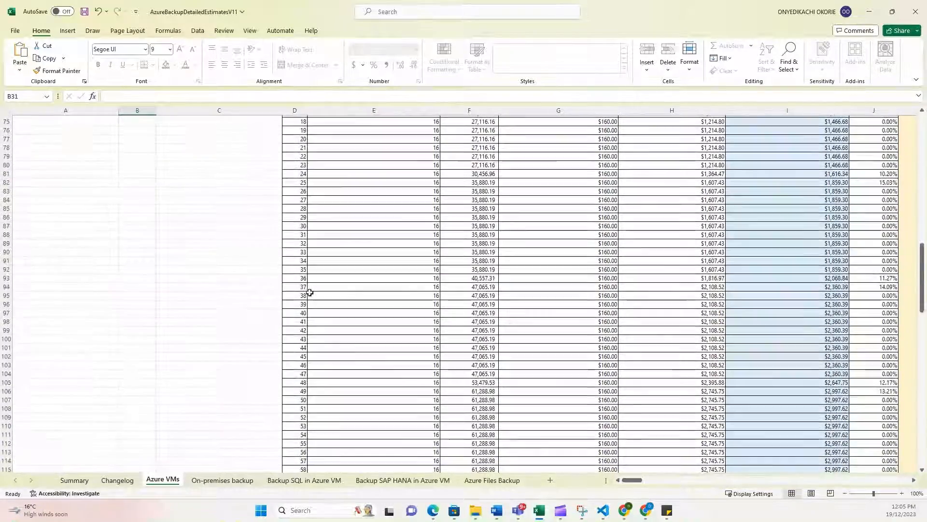
pyautogui.scroll(-20, 310, 292)
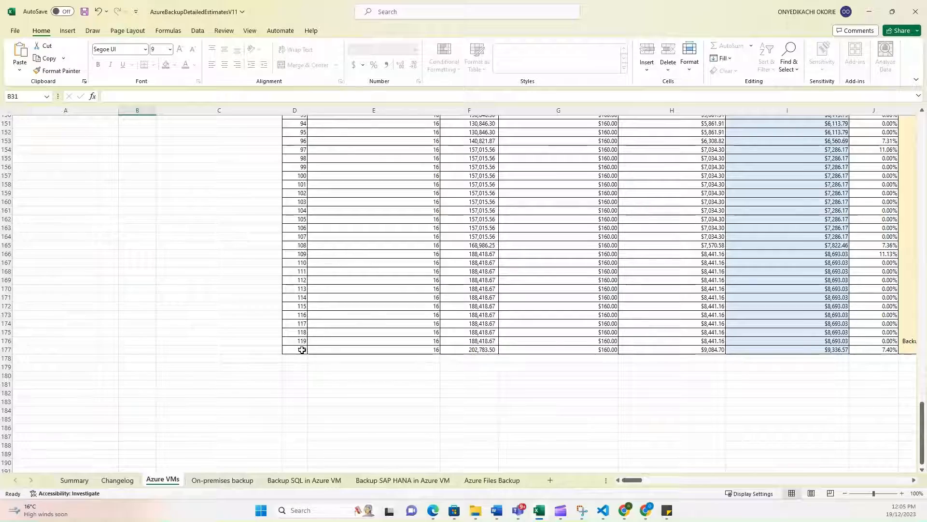
pyautogui.scroll(13, 368, 317)
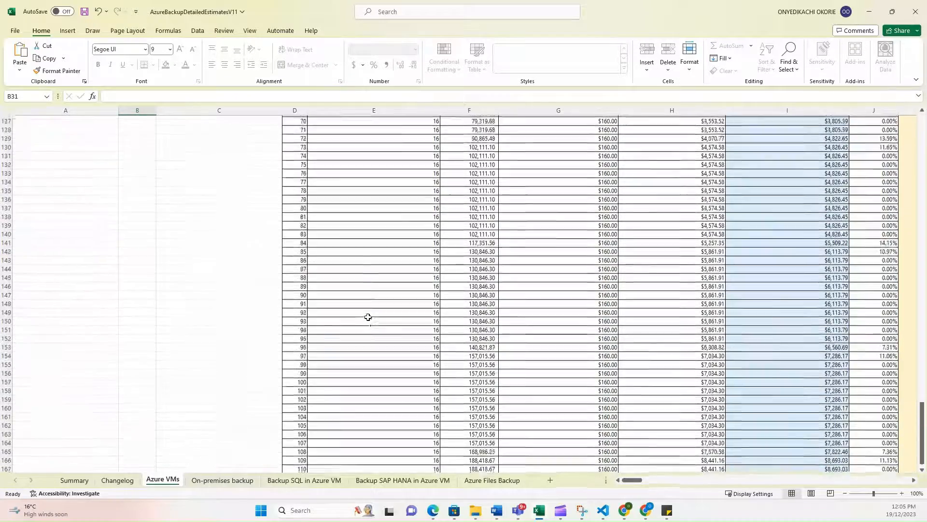
pyautogui.scroll(20, 369, 317)
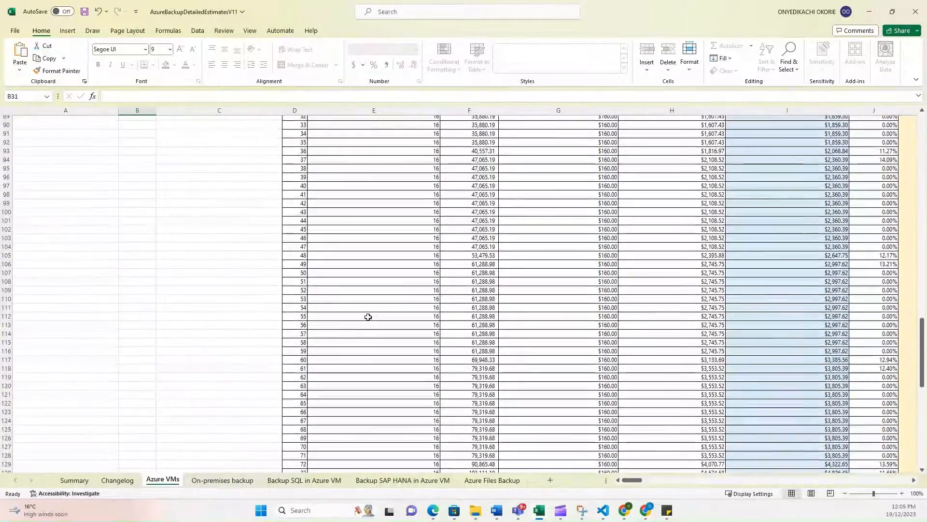
pyautogui.scroll(9, 368, 317)
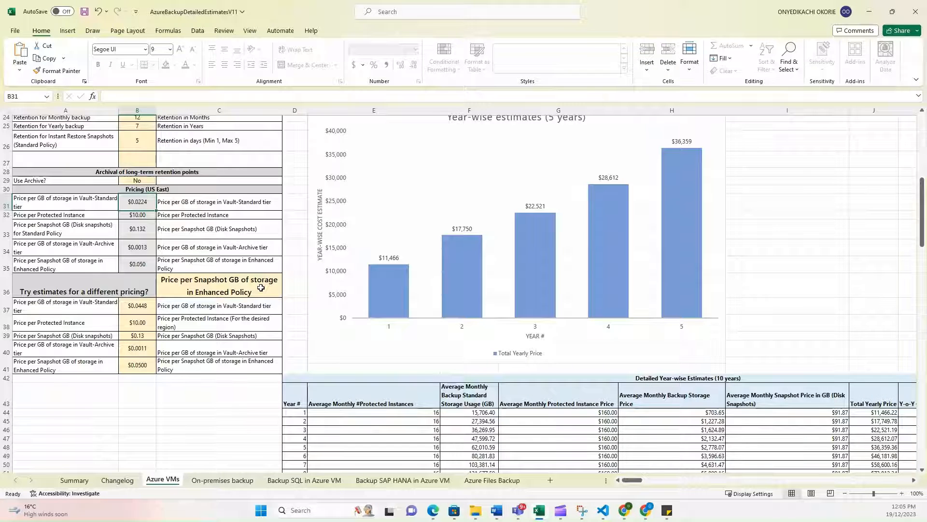
# Look through the On-premises, SQL, SAP HANA and Azure Files backup sheets, and view the yearly backup costs chart on the Summary sheet
pyautogui.click(223, 485)
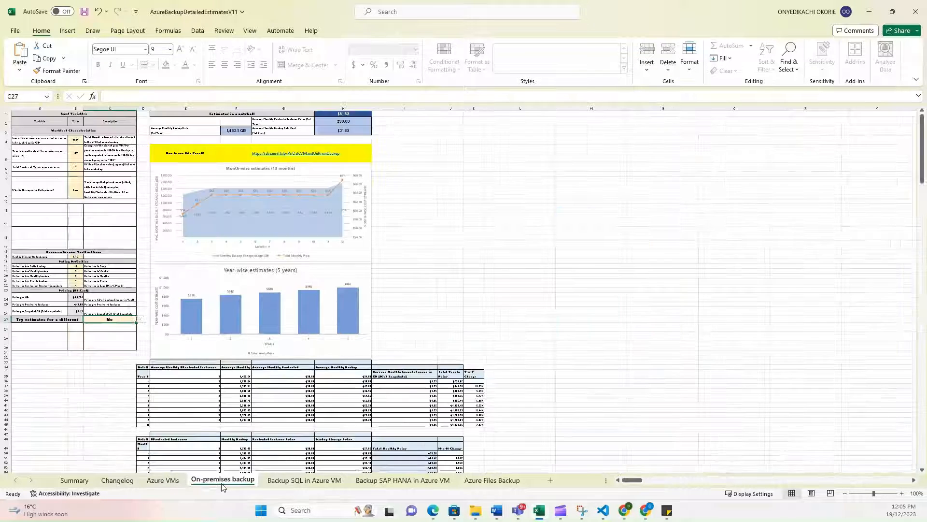
pyautogui.click(318, 480)
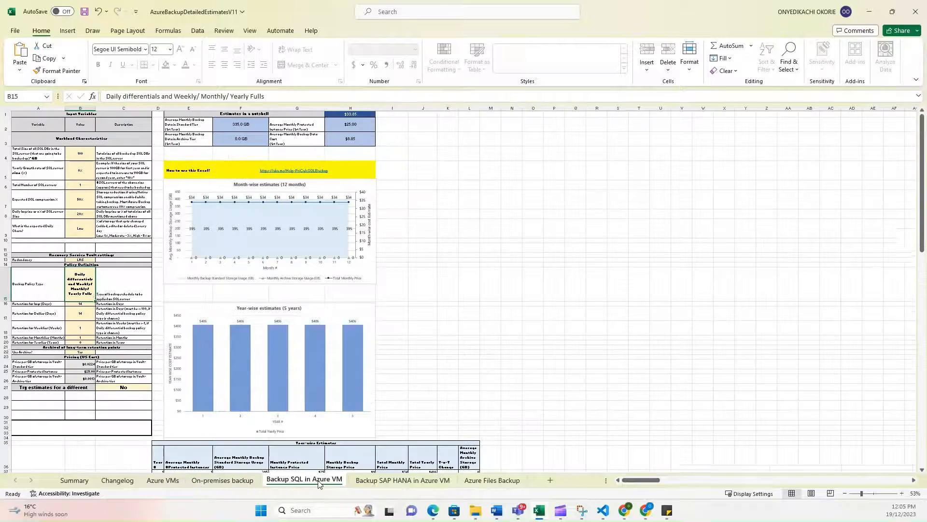
pyautogui.click(418, 483)
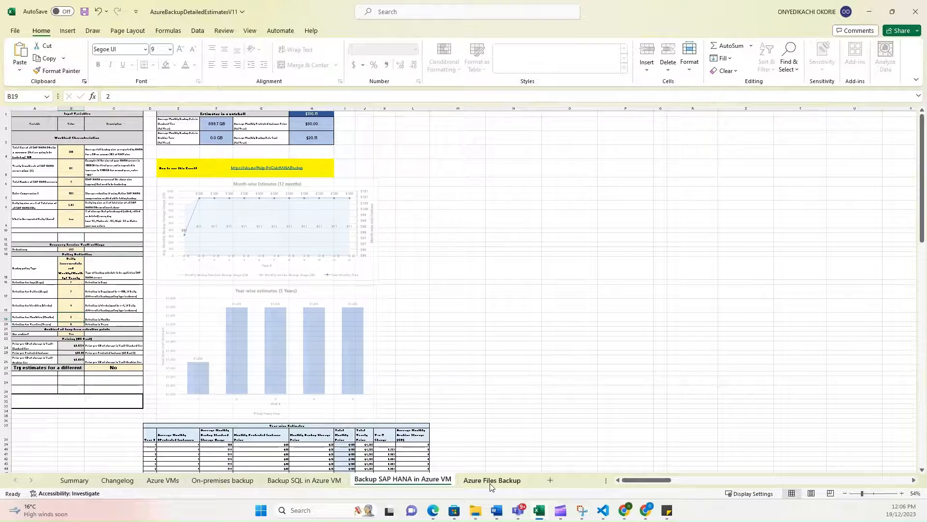
pyautogui.click(492, 481)
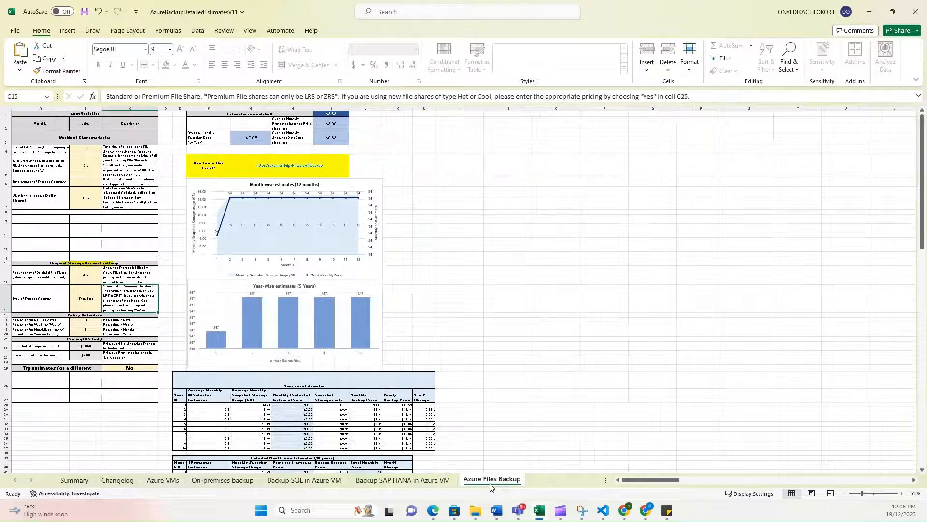
pyautogui.click(73, 480)
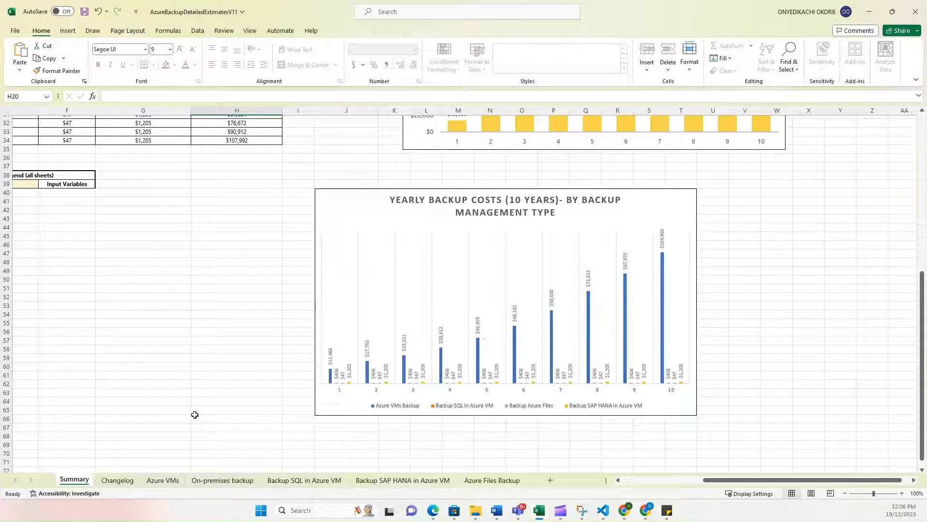
# Set Use Archive? to Yes on the Azure VMs sheet and inspect the year 1 total in the year-wise estimates chart
pyautogui.click(162, 480)
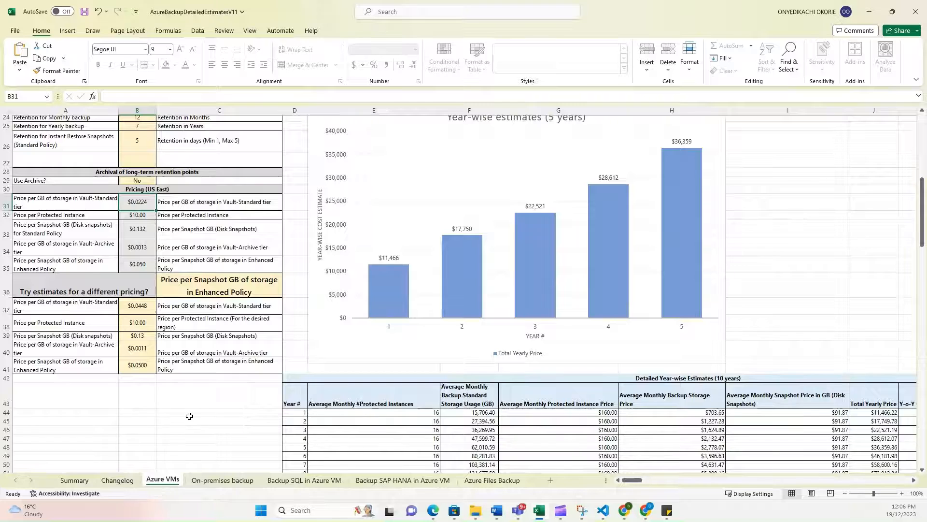
pyautogui.scroll(3, 190, 416)
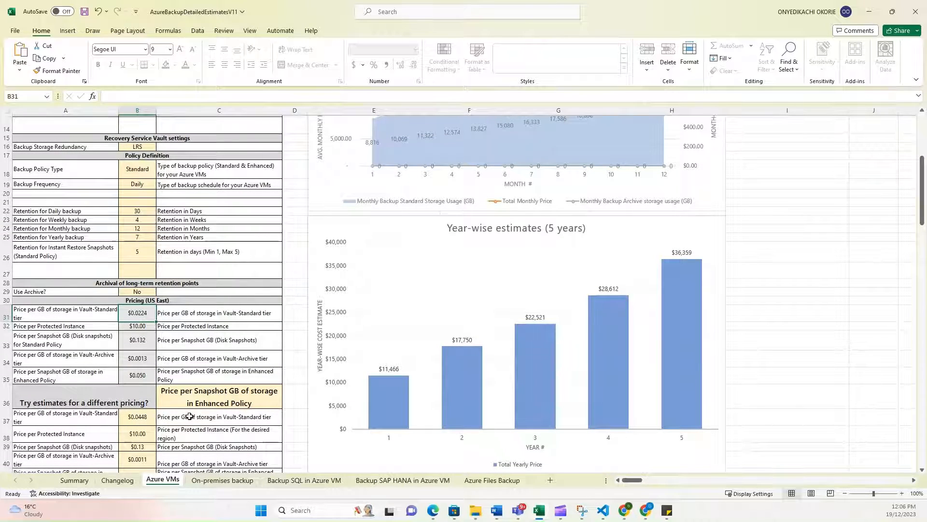
pyautogui.click(147, 291)
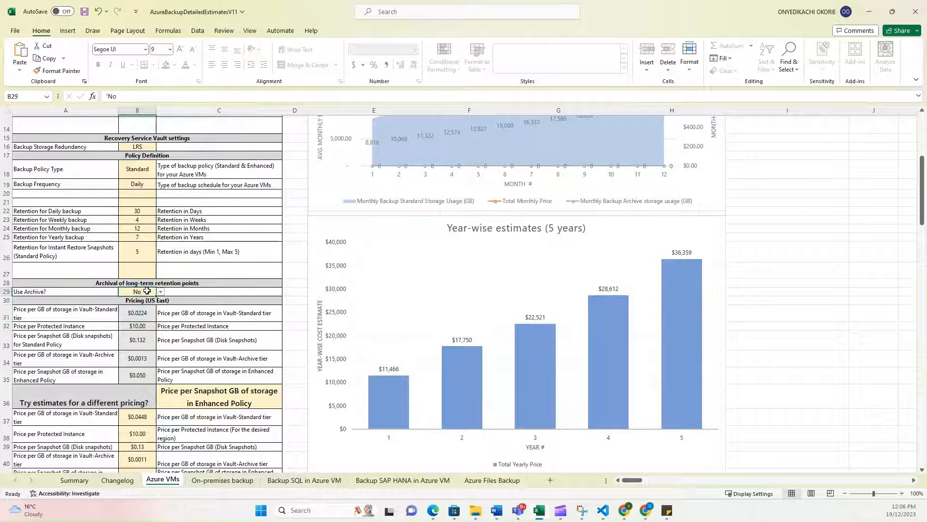
pyautogui.click(161, 292)
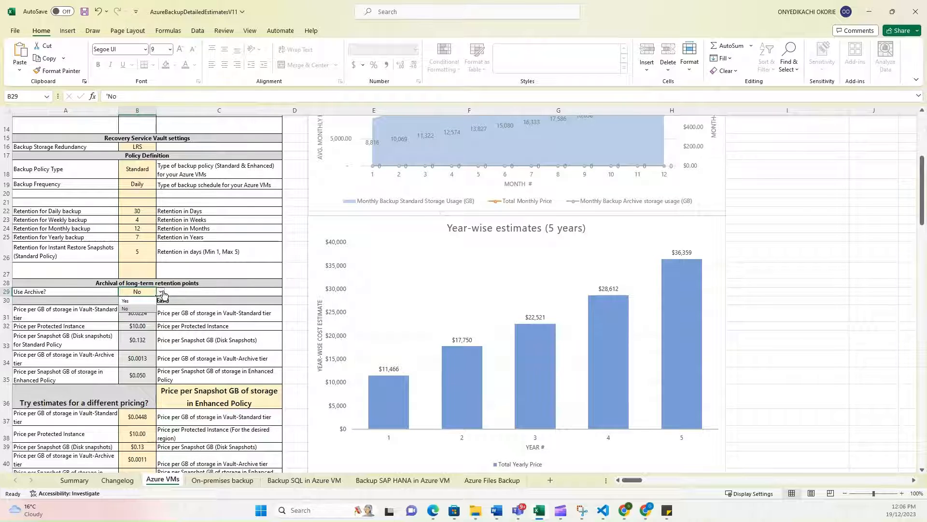
pyautogui.click(125, 300)
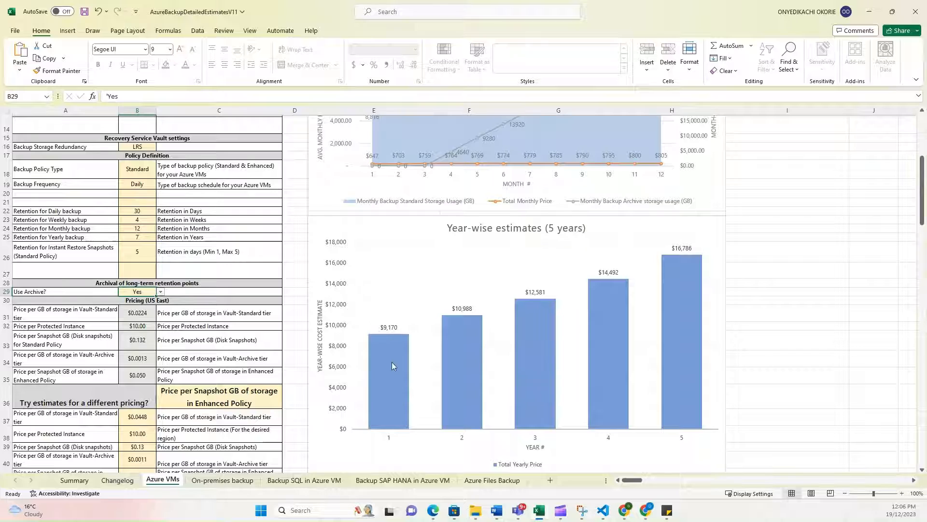
pyautogui.moveTo(381, 351)
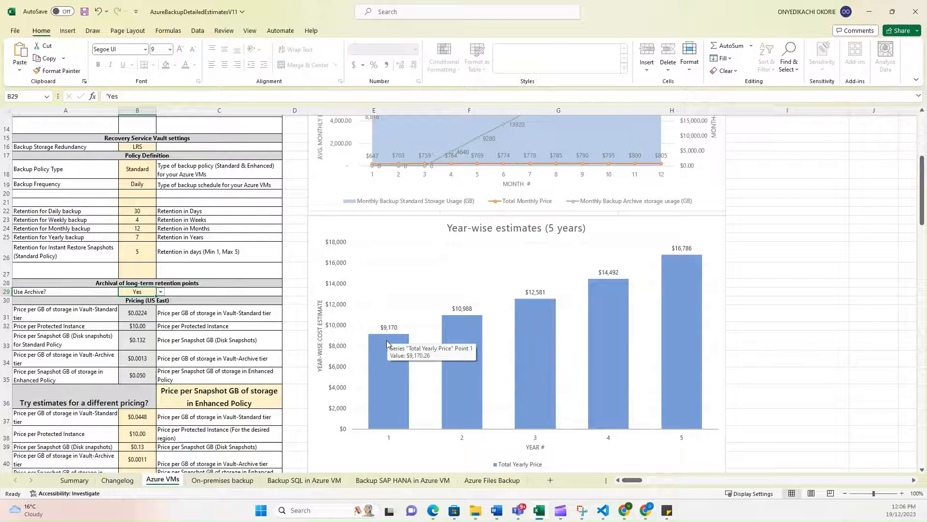
# Check the Summary sheet's 10-year backup costs by management type with archiving on, and return to the Azure VMs policy settings
pyautogui.click(75, 481)
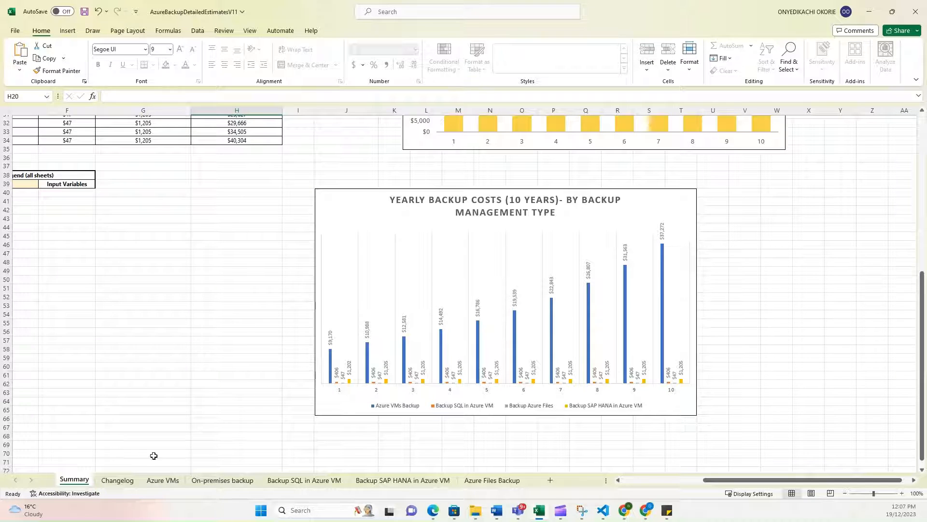
pyautogui.click(163, 480)
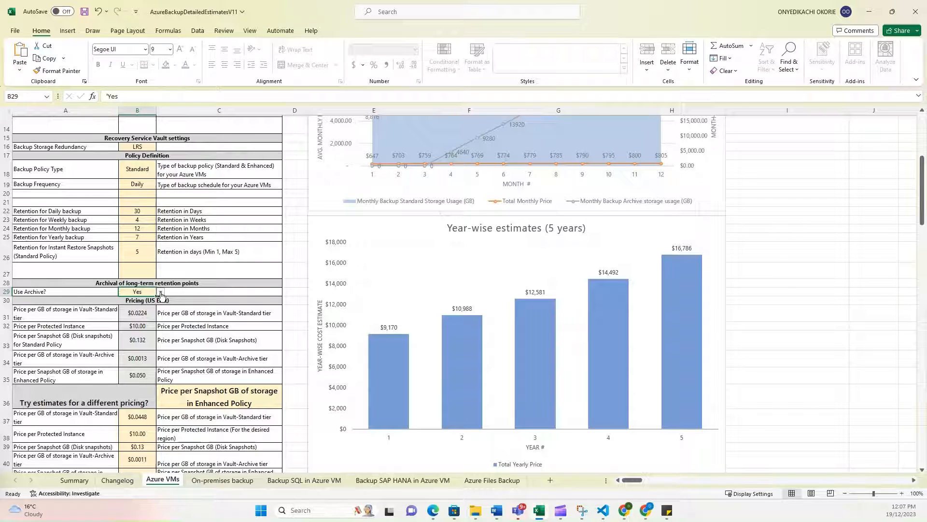
pyautogui.scroll(2, 161, 295)
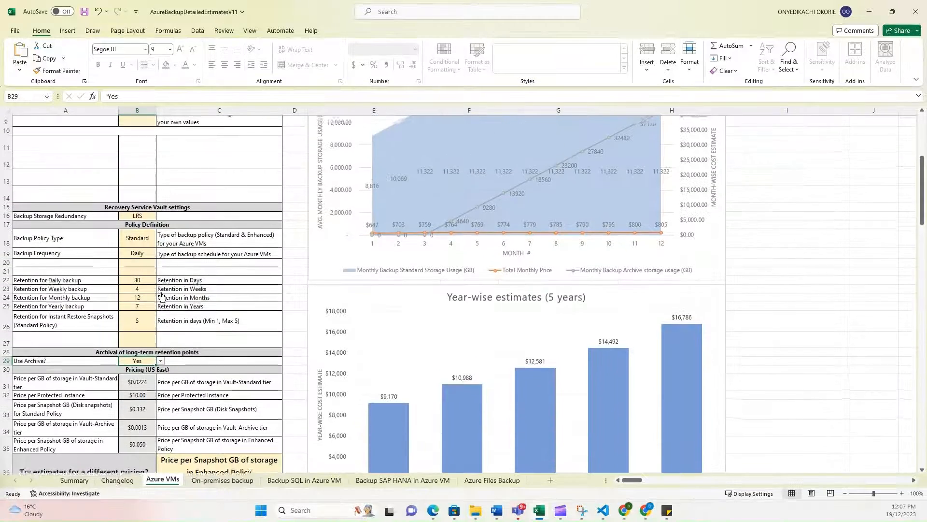